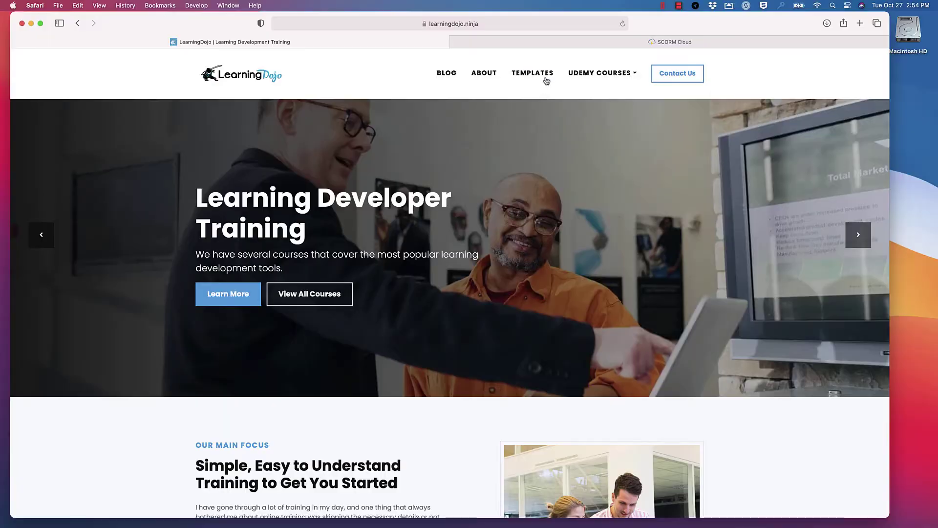
# Go to the LearningDojo Templates page and scroll down to the xAPI template cards
pyautogui.click(545, 78)
pyautogui.scroll(-5, 541, 130)
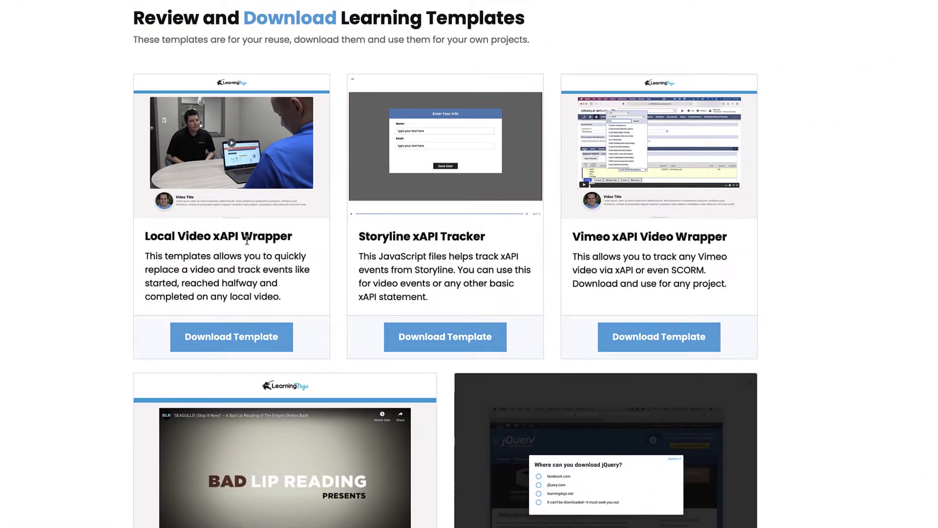
pyautogui.scroll(-1, 247, 241)
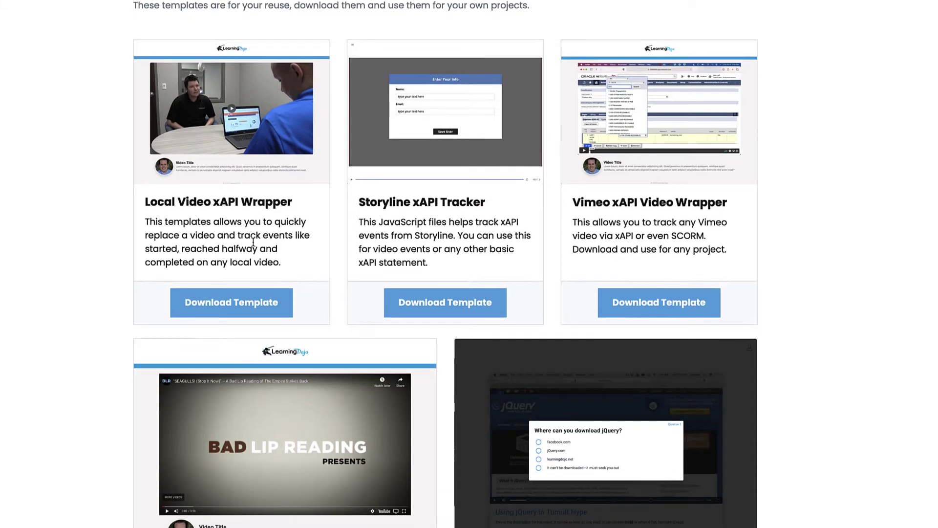
pyautogui.scroll(-2, 722, 253)
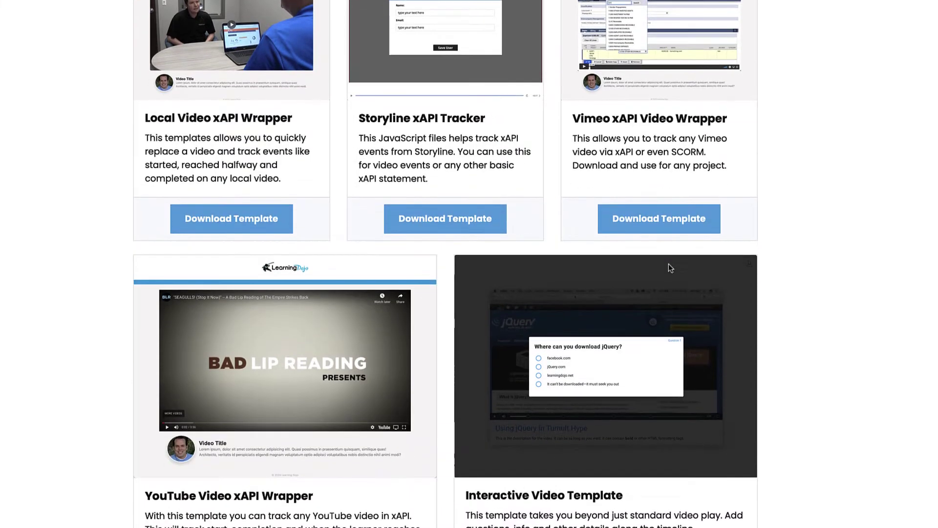
pyautogui.scroll(2, 670, 265)
# Request the Local Video xAPI Wrapper template by submitting an e-mail address in the popup
pyautogui.click(274, 317)
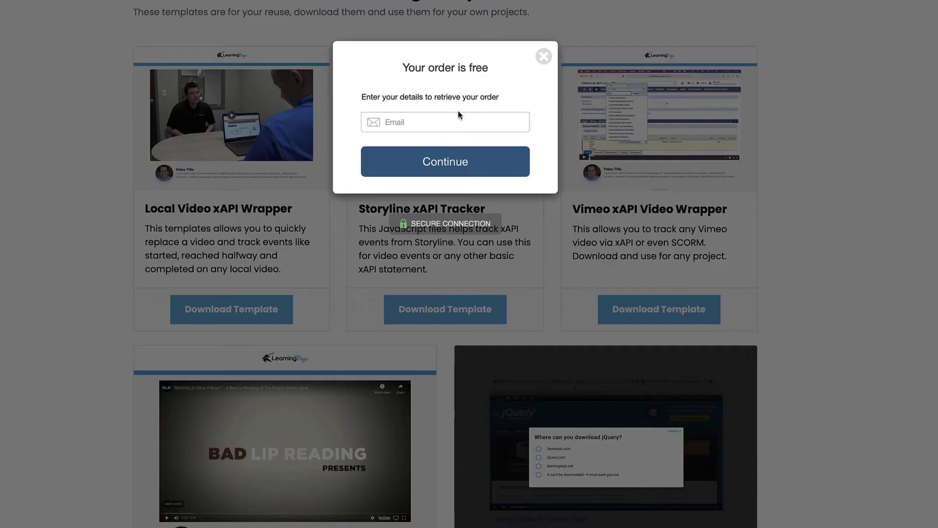
pyautogui.click(447, 123)
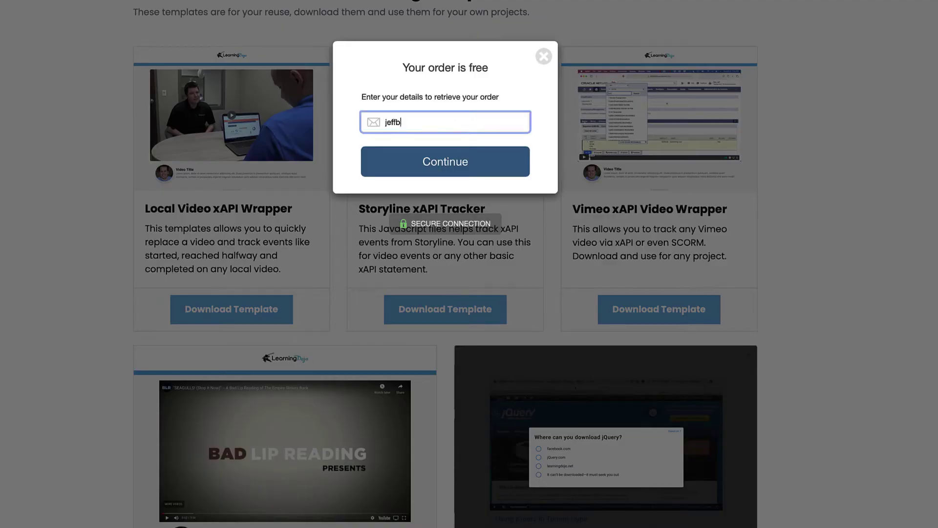
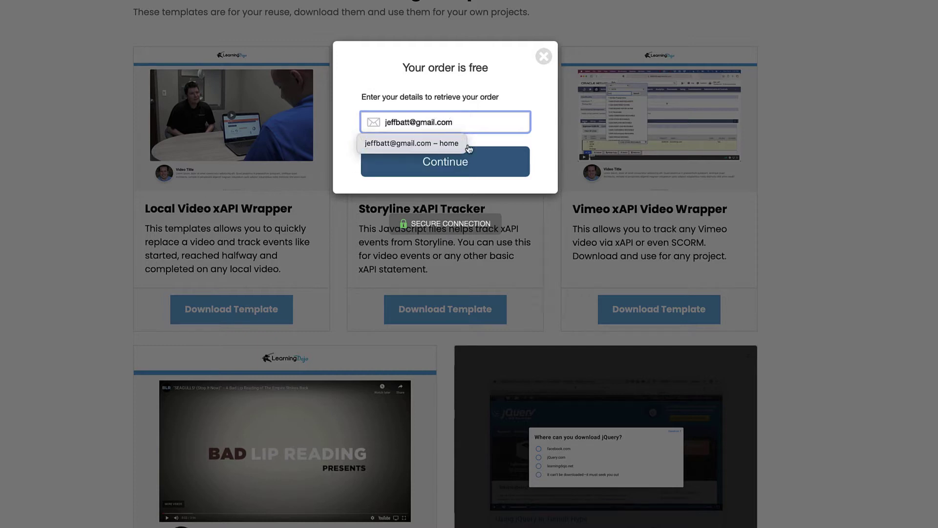
pyautogui.click(483, 174)
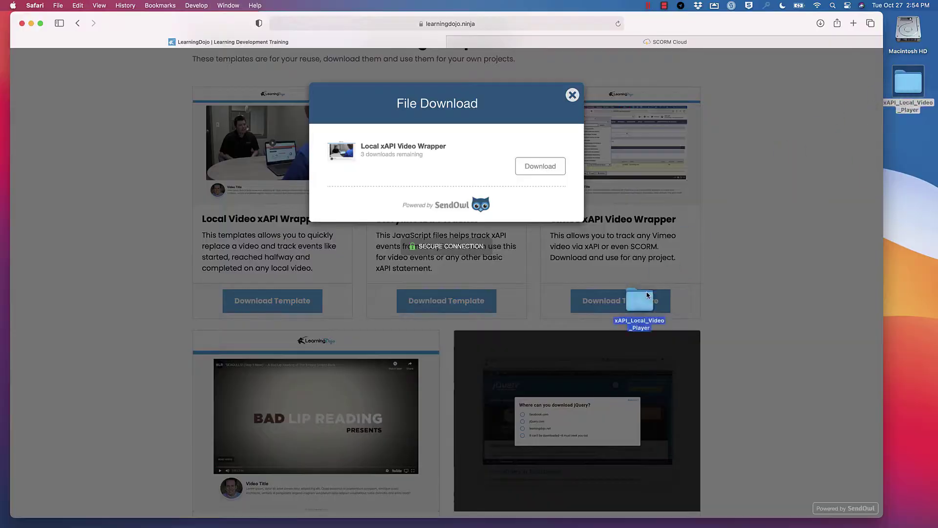
# Load the xAPI_Local_Video_Player folder into VS Code and open js/settings.js
pyautogui.moveTo(639, 308); pyautogui.dragTo(558, 522)
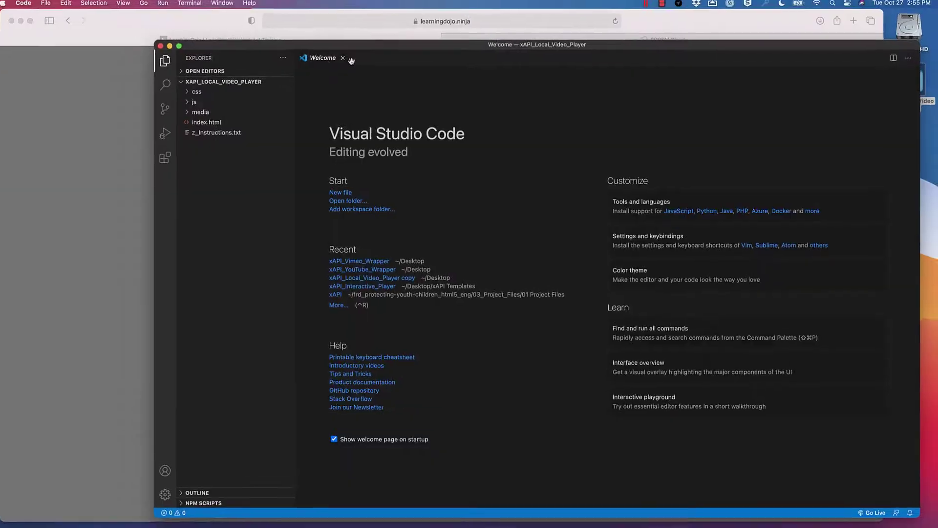
pyautogui.click(261, 33)
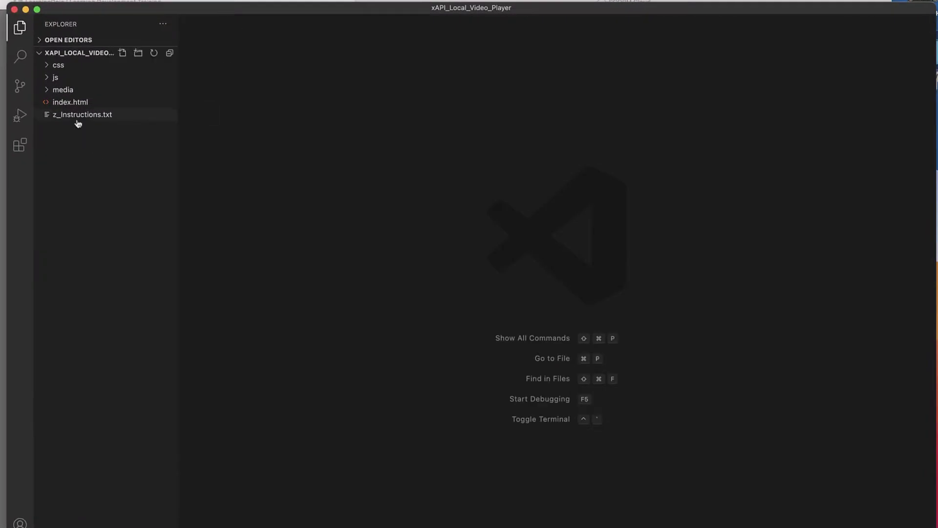
pyautogui.click(59, 80)
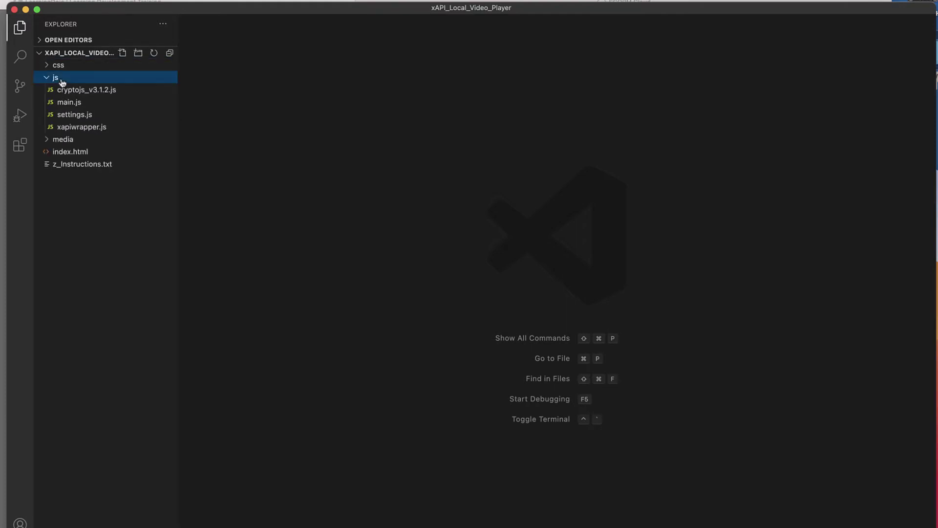
pyautogui.click(77, 115)
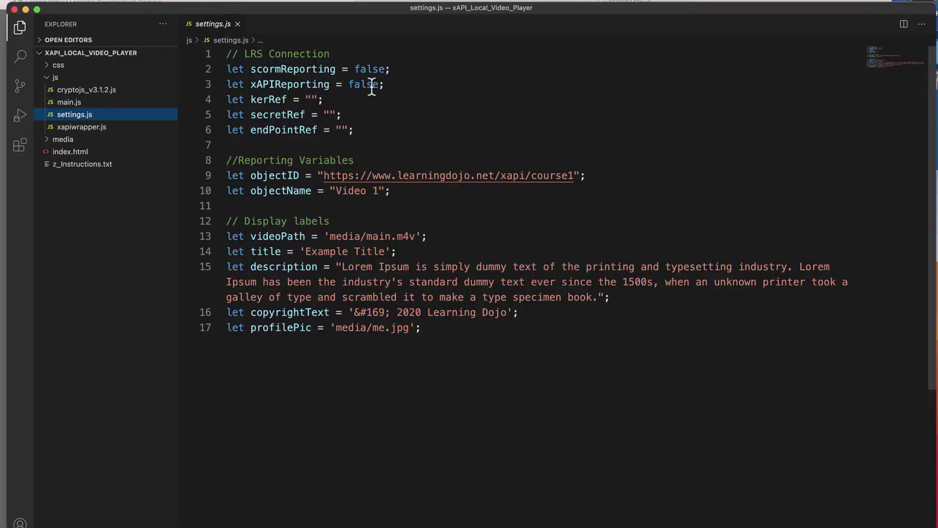
# Change xAPIReporting from false to true in settings.js
pyautogui.doubleClick(371, 86)
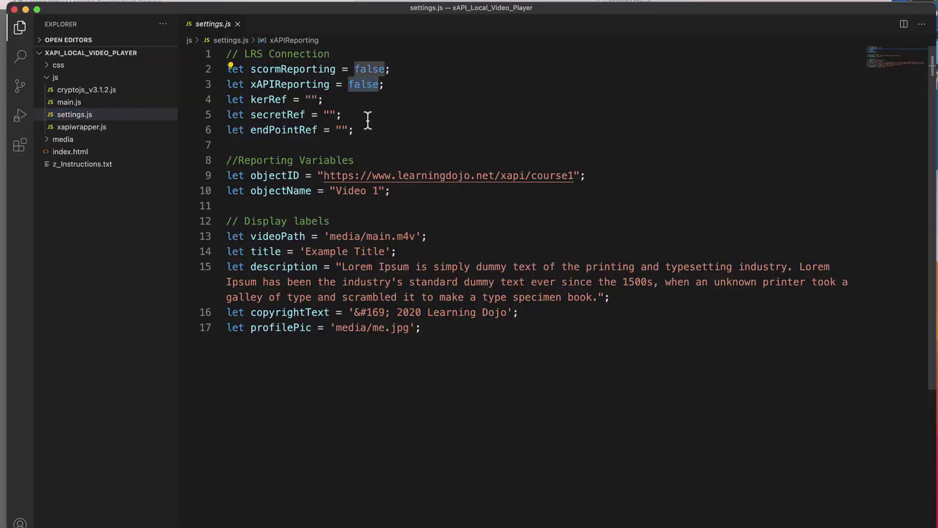
pyautogui.write('true')
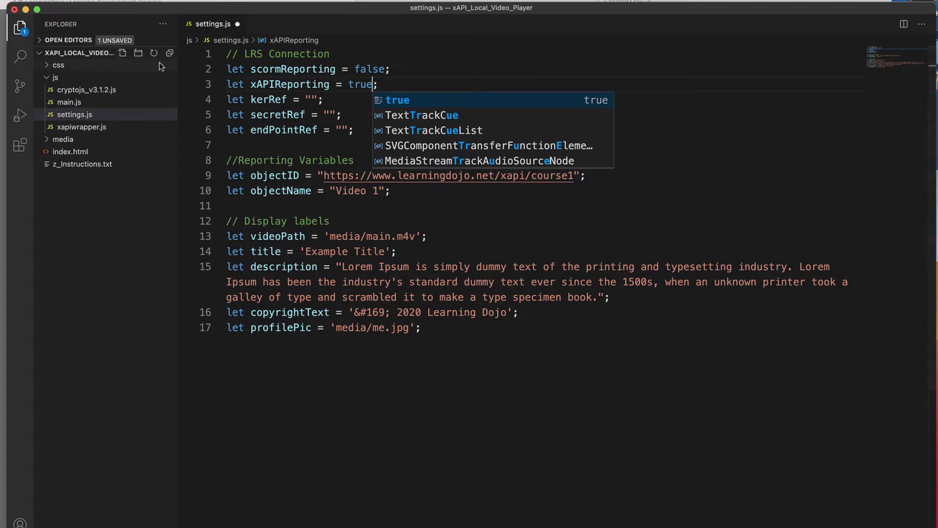
pyautogui.click(311, 100)
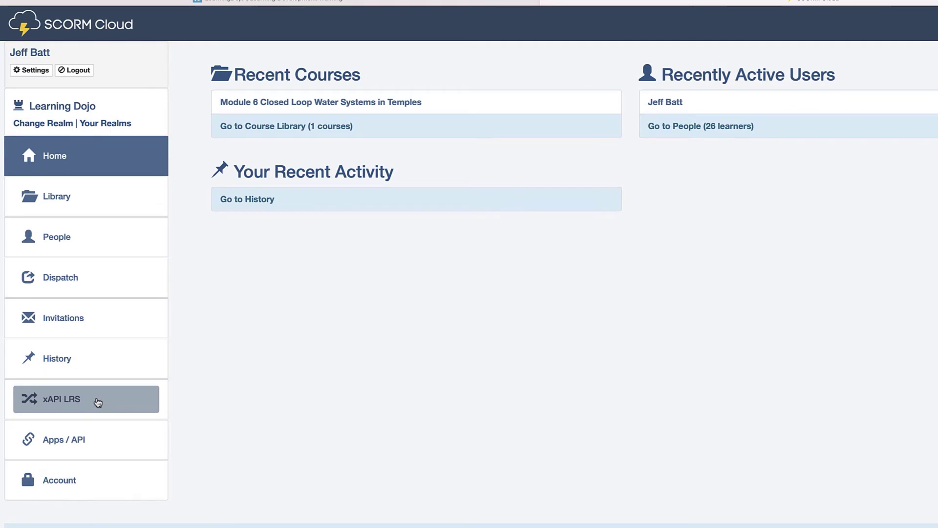
# In SCORM Cloud's xAPI LRS, select the SCORM Cloud (sandbox) endpoint URL under LRS Endpoints
pyautogui.click(95, 398)
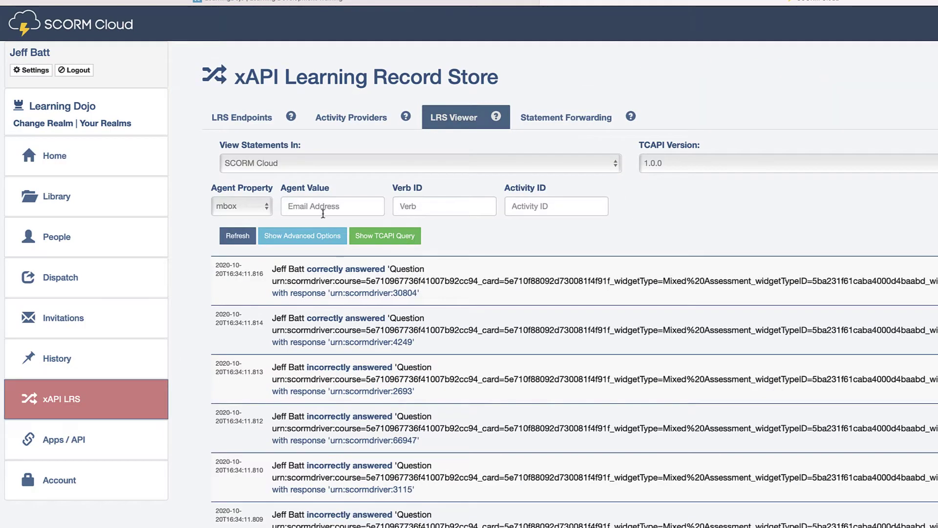
pyautogui.click(318, 165)
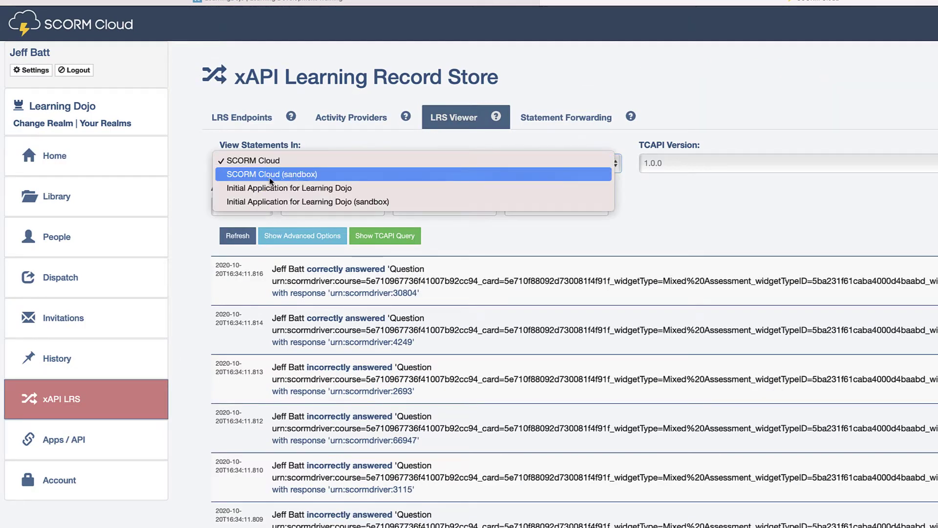
pyautogui.click(304, 175)
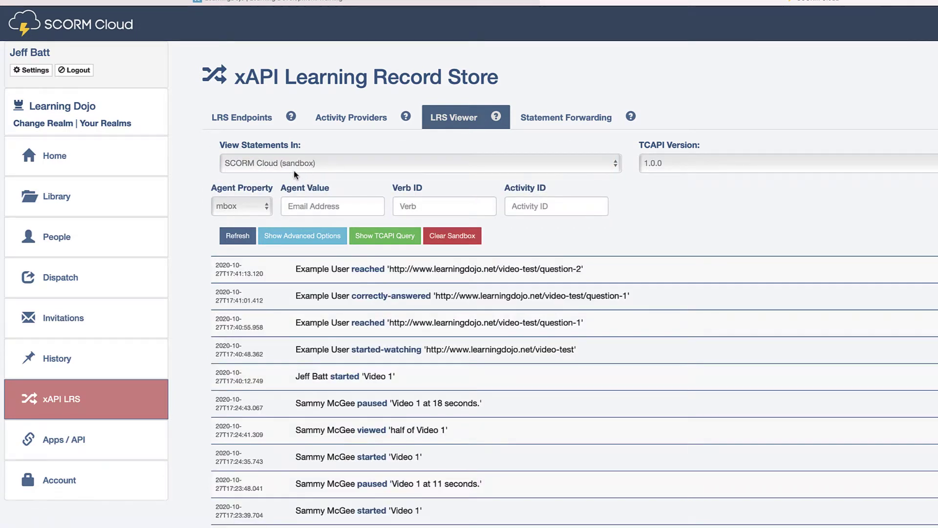
pyautogui.click(250, 120)
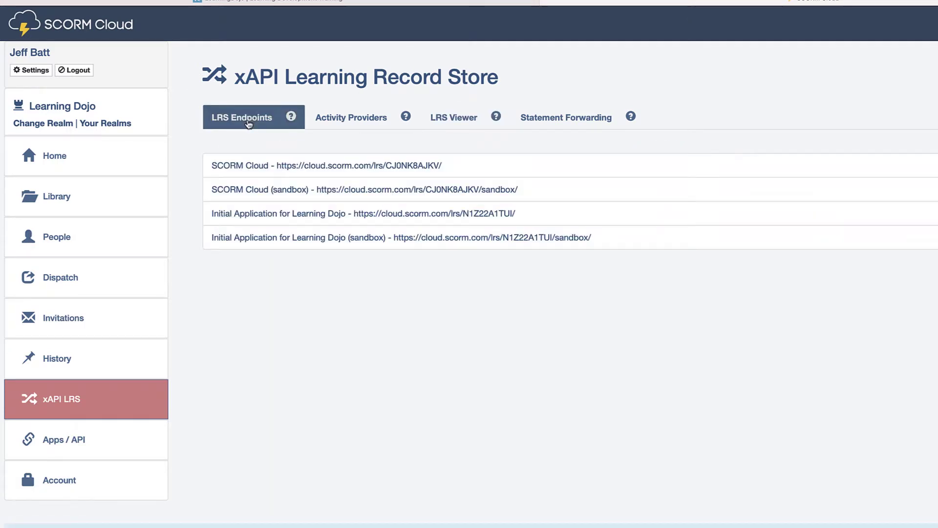
pyautogui.moveTo(521, 191); pyautogui.dragTo(331, 188)
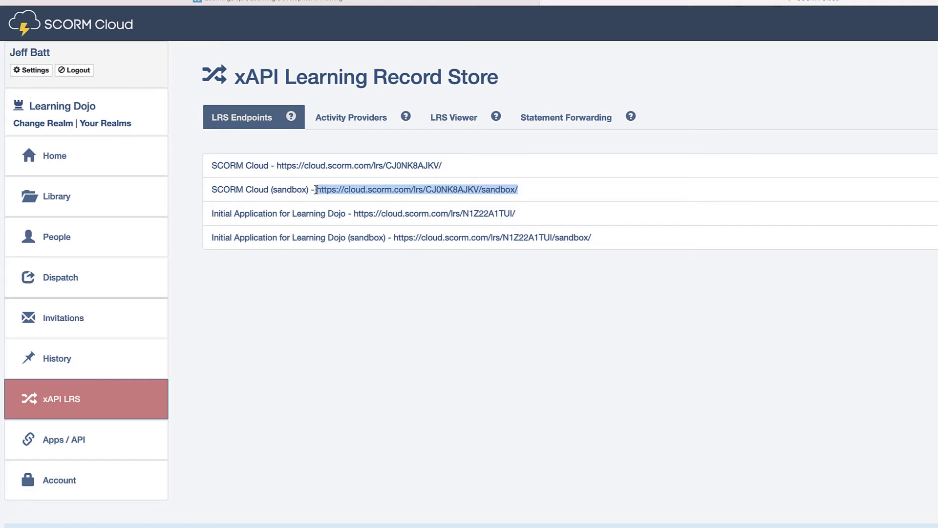
# Paste the sandbox endpoint URL into the endPointRef value in settings.js
pyautogui.press('super+Tab')
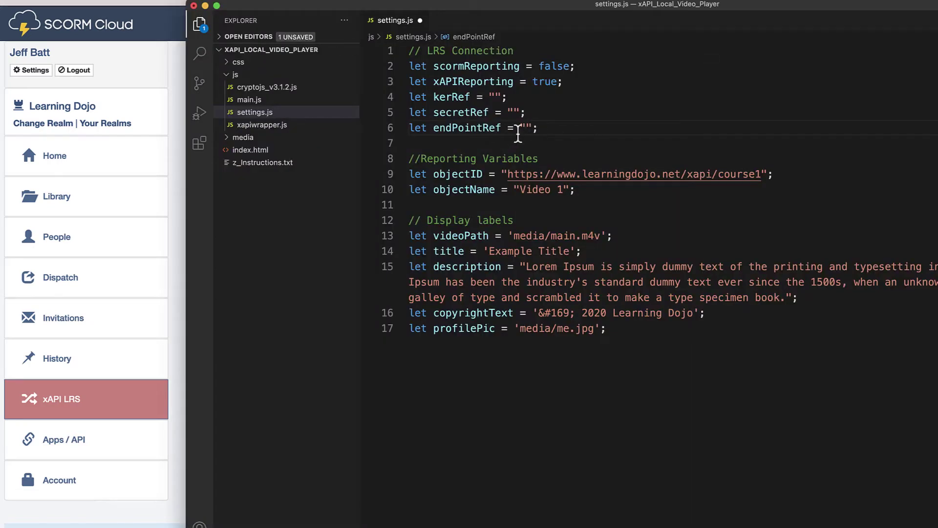
pyautogui.click(518, 130)
pyautogui.write('https://cloud.scorm.com/lrs/C2RN8A24XV/sandbox/')
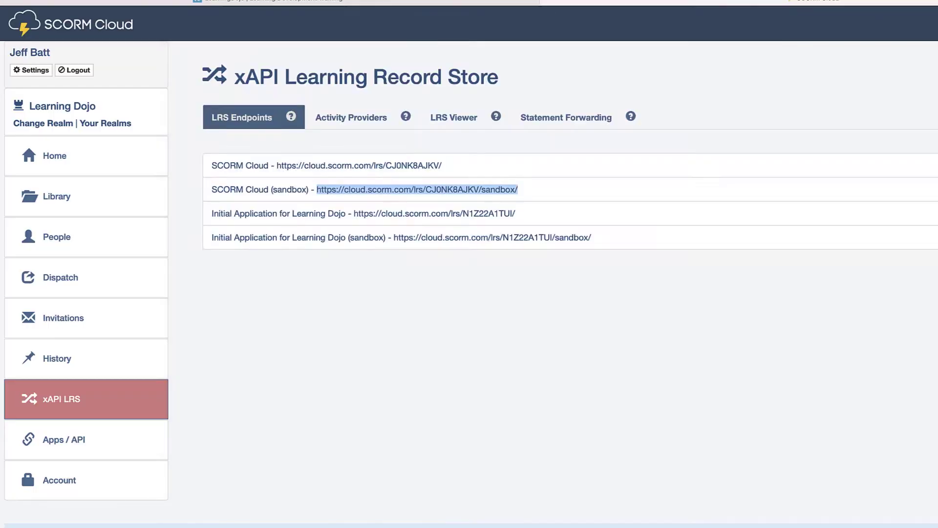
pyautogui.click(363, 120)
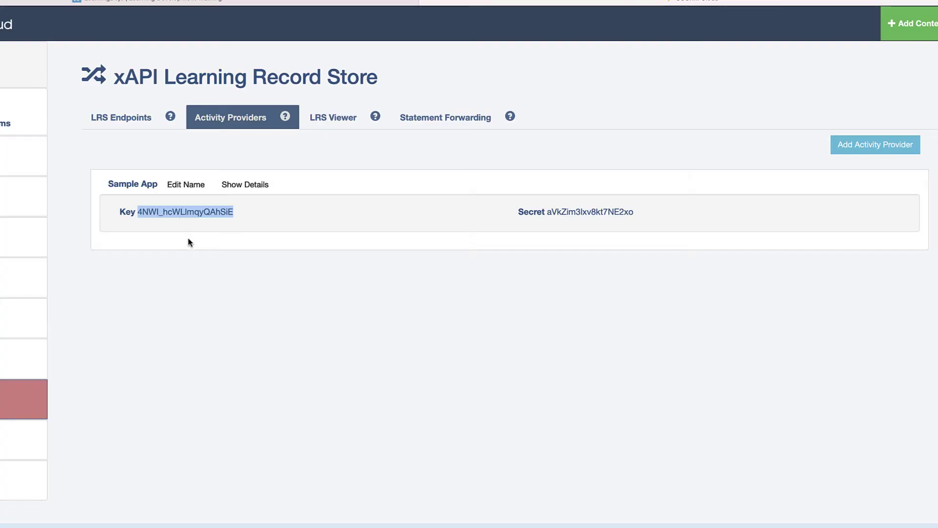
# Paste the activity provider key into kerRef in settings.js
pyautogui.press('super+Tab')
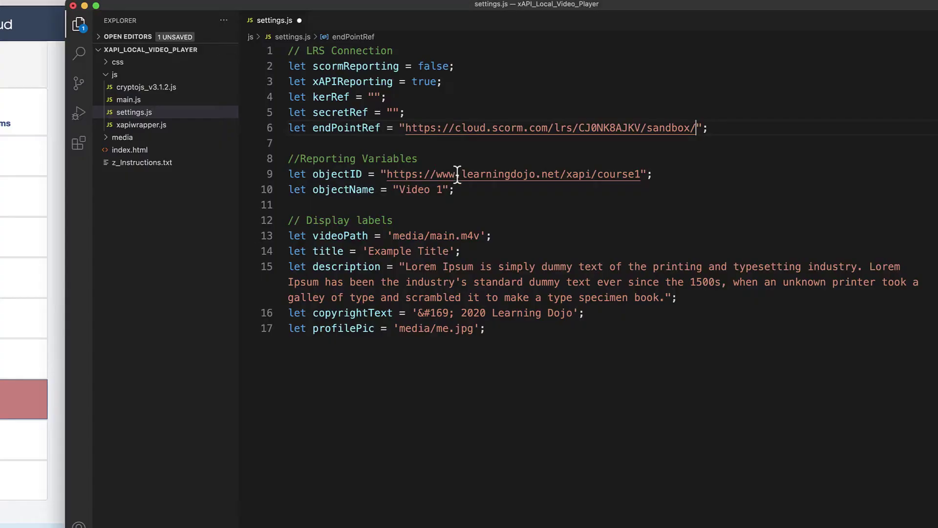
pyautogui.click(374, 97)
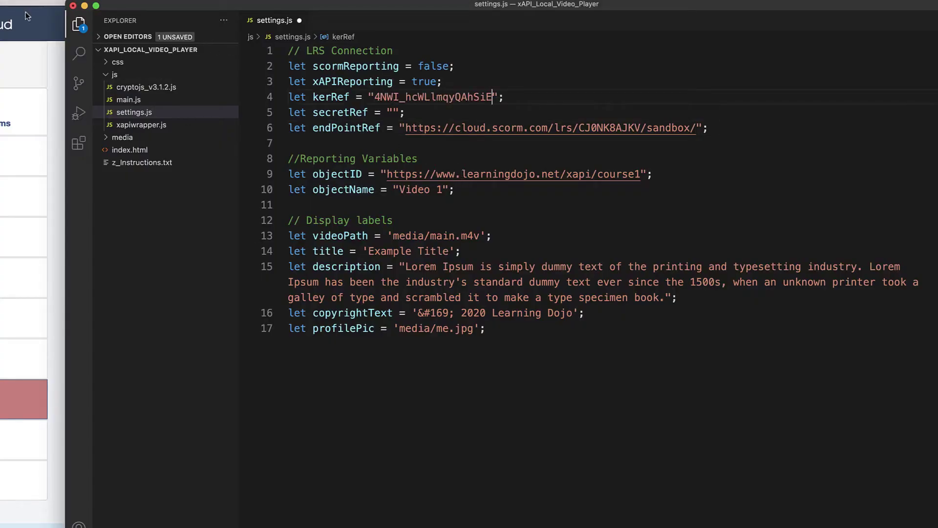
# Copy the activity provider secret from SCORM Cloud into secretRef in settings.js
pyautogui.click(27, 16)
pyautogui.doubleClick(578, 212)
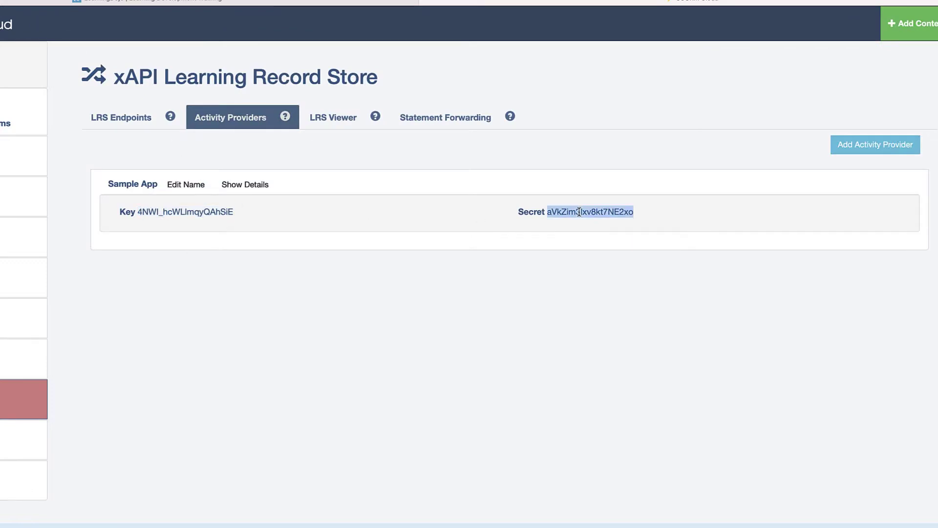
pyautogui.press('super+Tab')
pyautogui.click(394, 113)
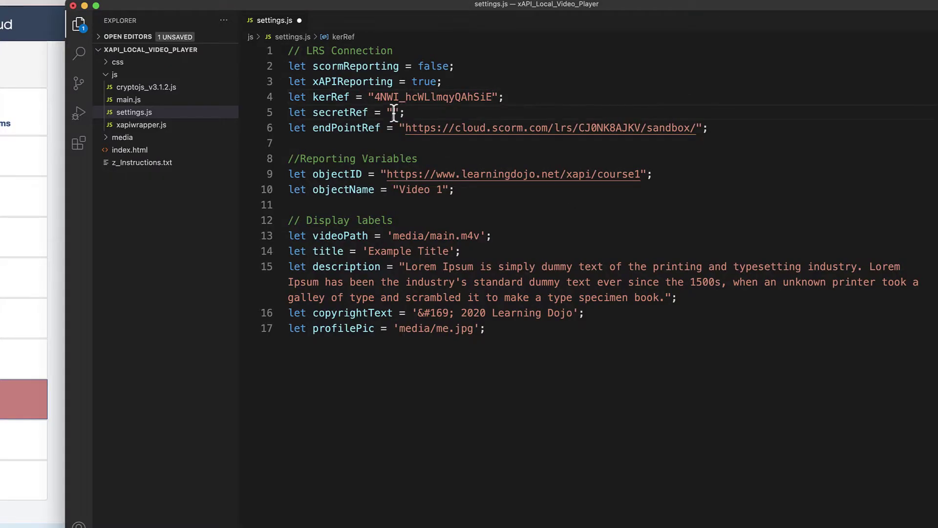
pyautogui.press('super+v')
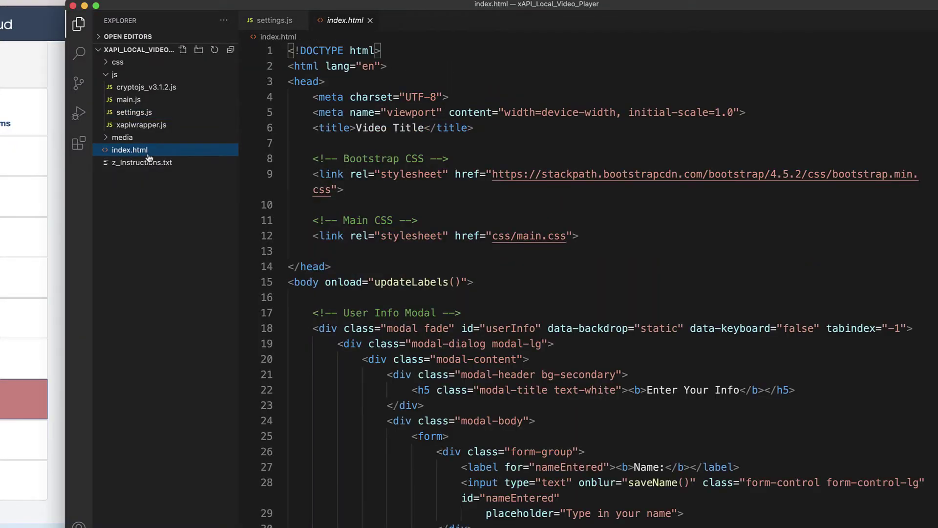
# Open index.html, start Live Server on port 5500, and bring up the project folder in Finder
pyautogui.doubleClick(148, 155)
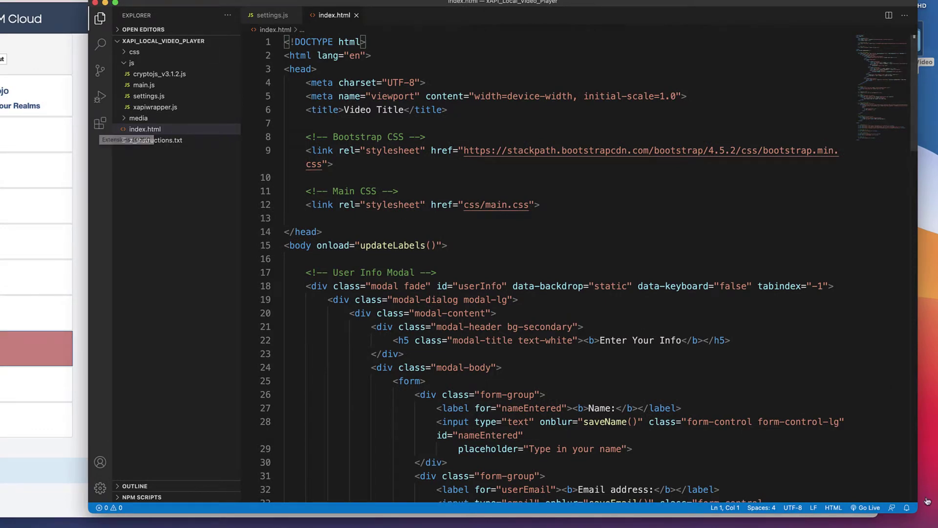
pyautogui.click(865, 507)
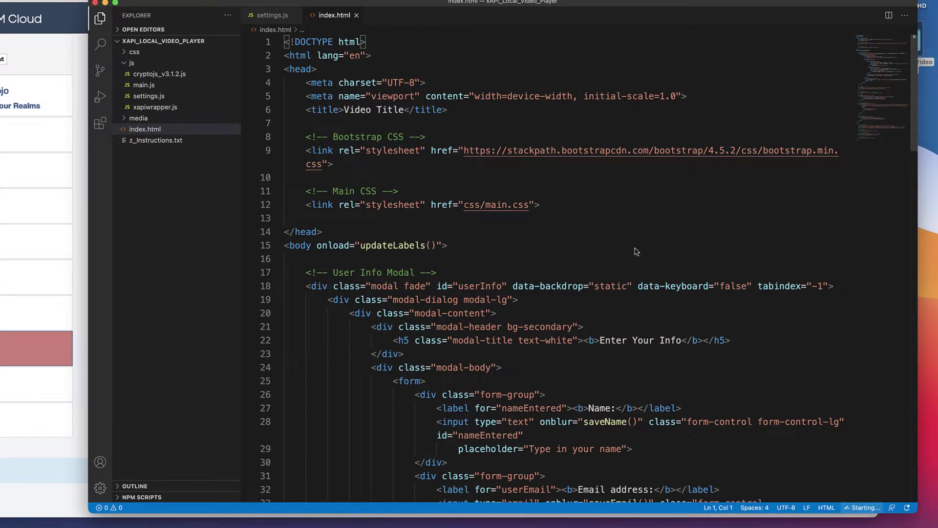
pyautogui.press('super+Tab')
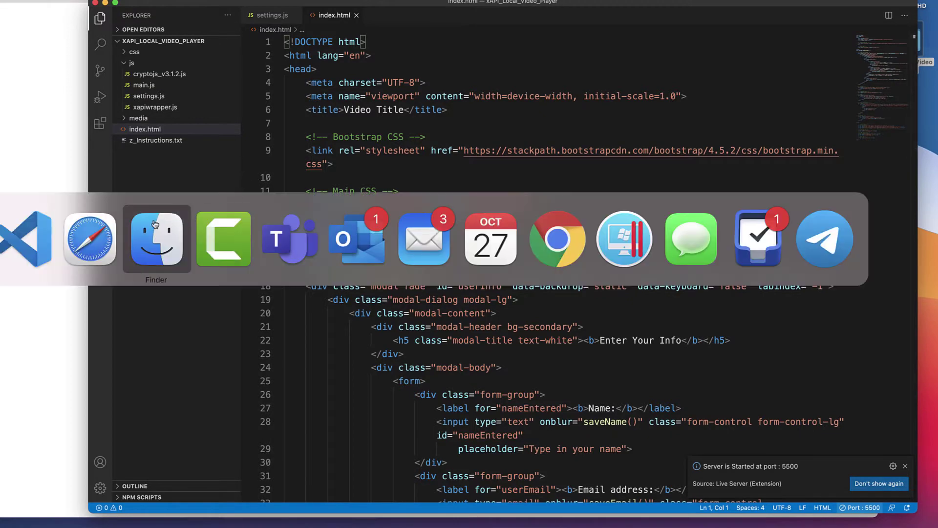
pyautogui.click(154, 224)
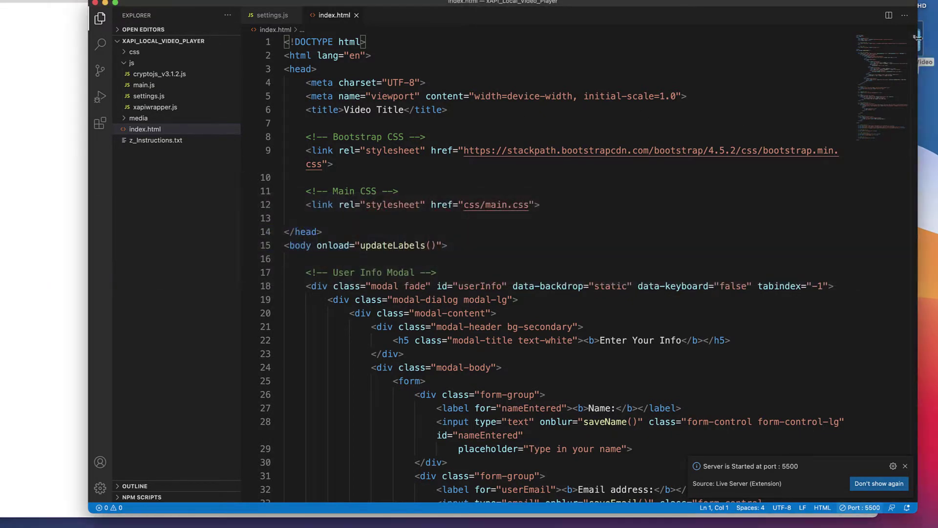
pyautogui.moveTo(923, 40); pyautogui.dragTo(937, 39)
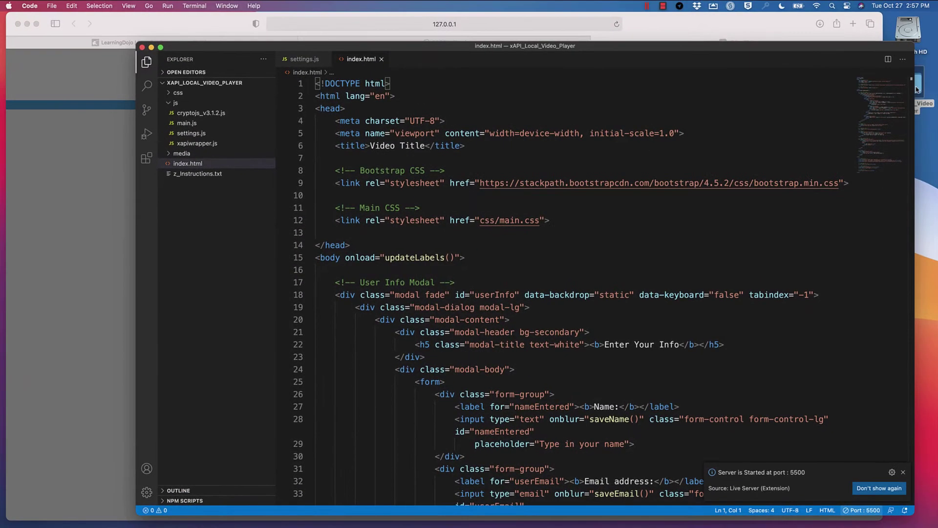
pyautogui.press('super+Tab')
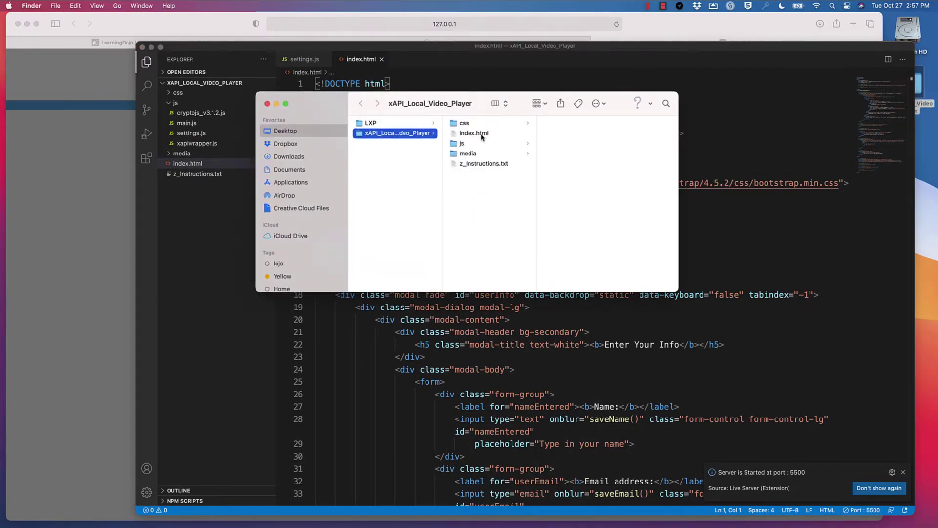
# On the locally served video page in Safari, enter a learner name and e-mail address
pyautogui.press('super+Tab')
pyautogui.click(108, 123)
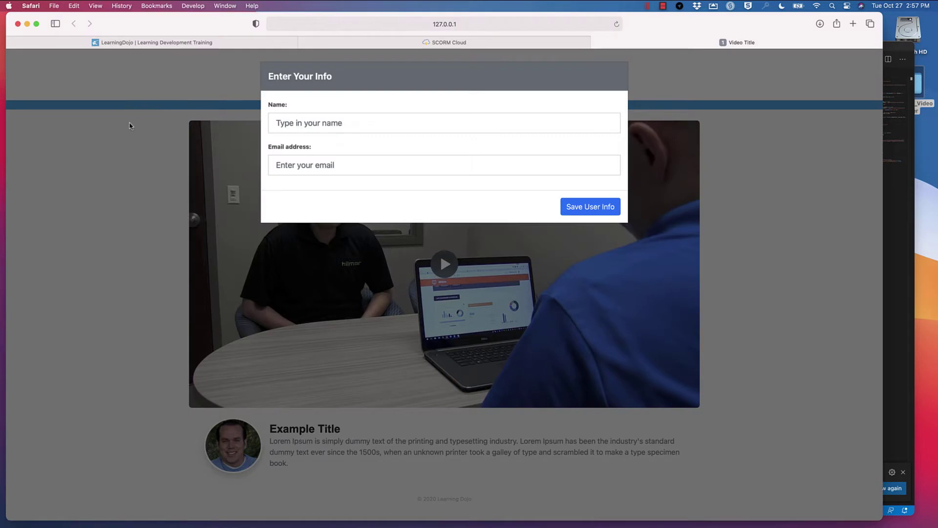
pyautogui.click(309, 126)
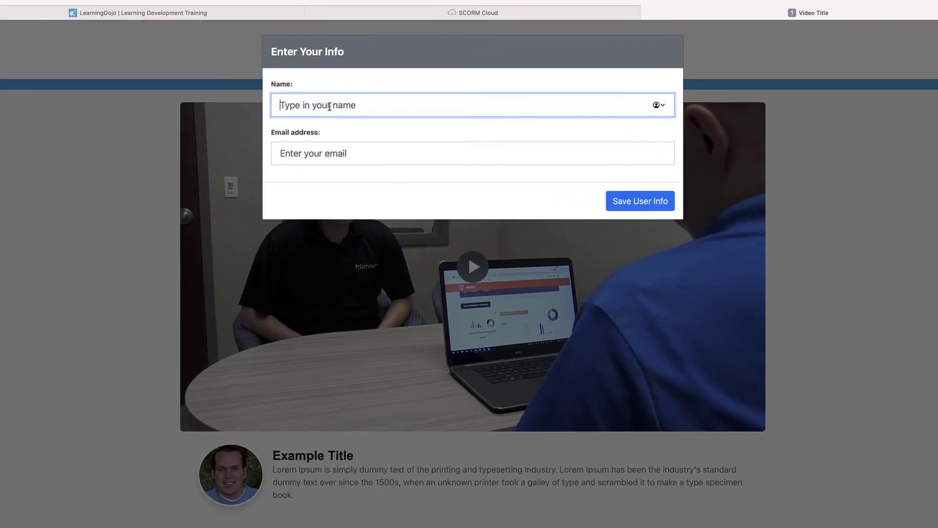
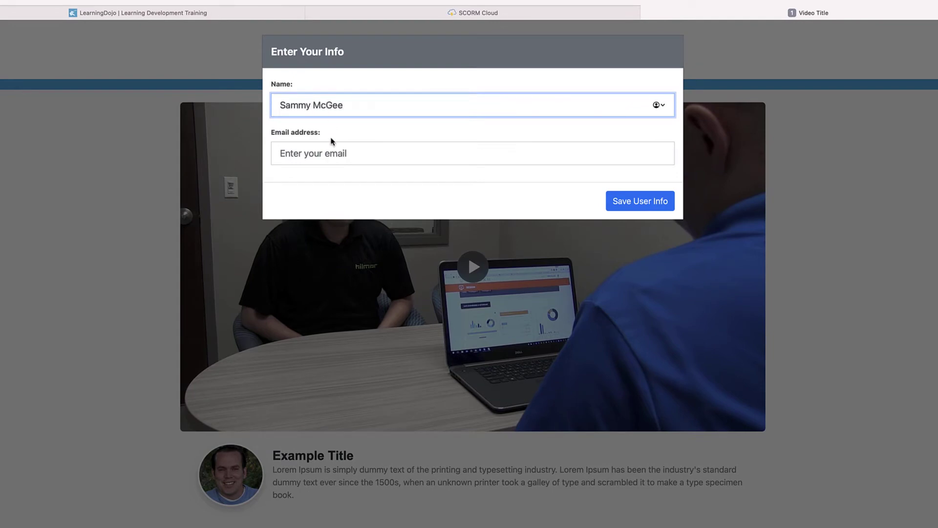
pyautogui.click(327, 151)
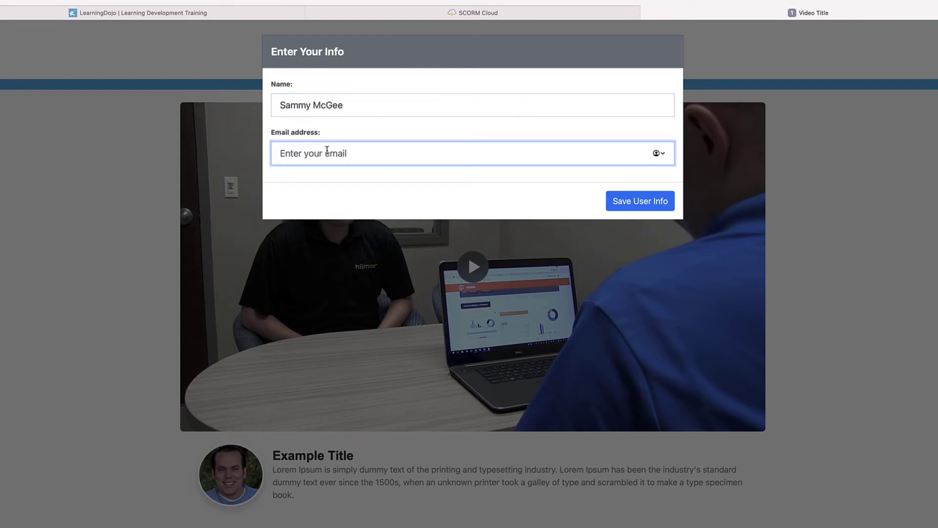
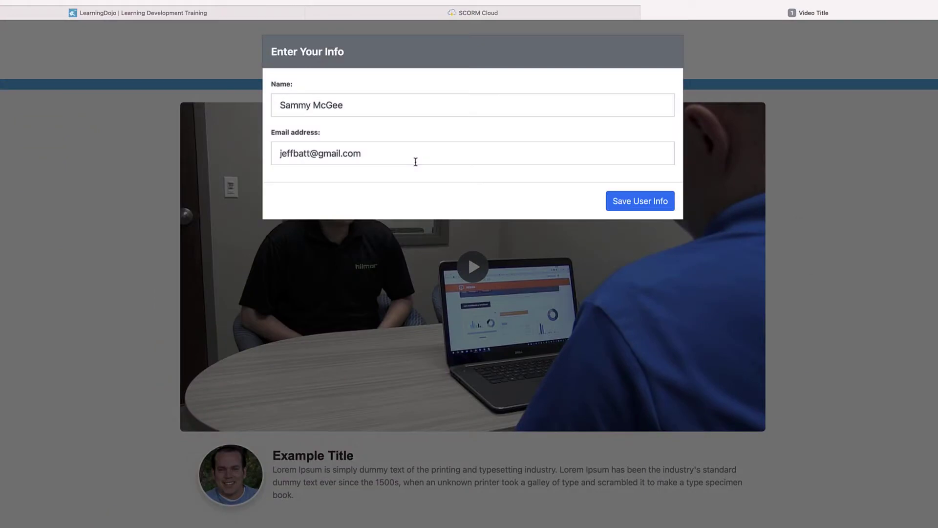
# Save the user info so the Example Title video plays, then select part of its heading
pyautogui.click(651, 205)
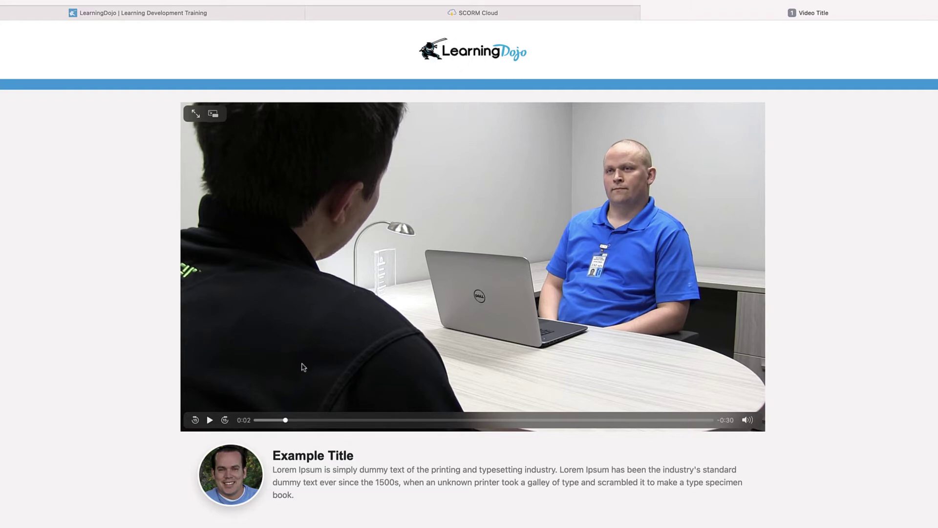
pyautogui.moveTo(285, 456); pyautogui.dragTo(337, 455)
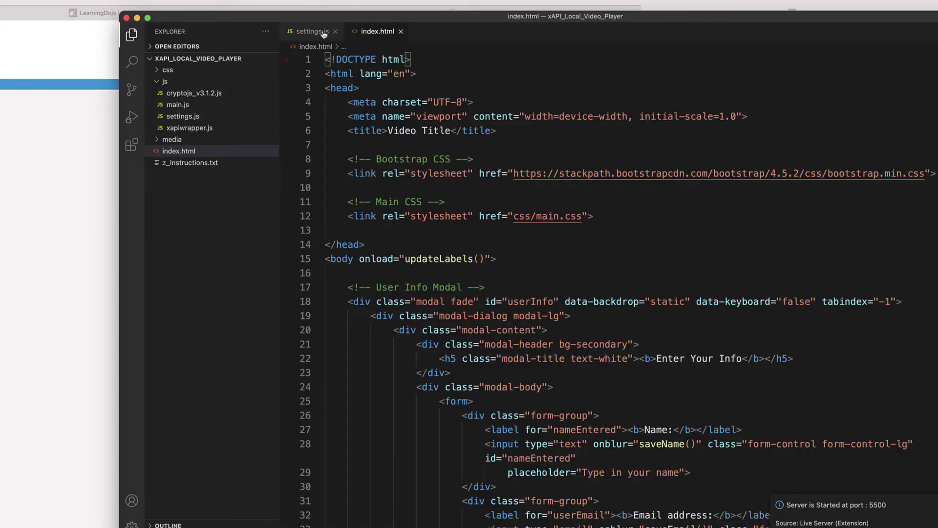
# In settings.js, highlight objectName 'Video 1' and the main.m4v videoPath file
pyautogui.click(322, 32)
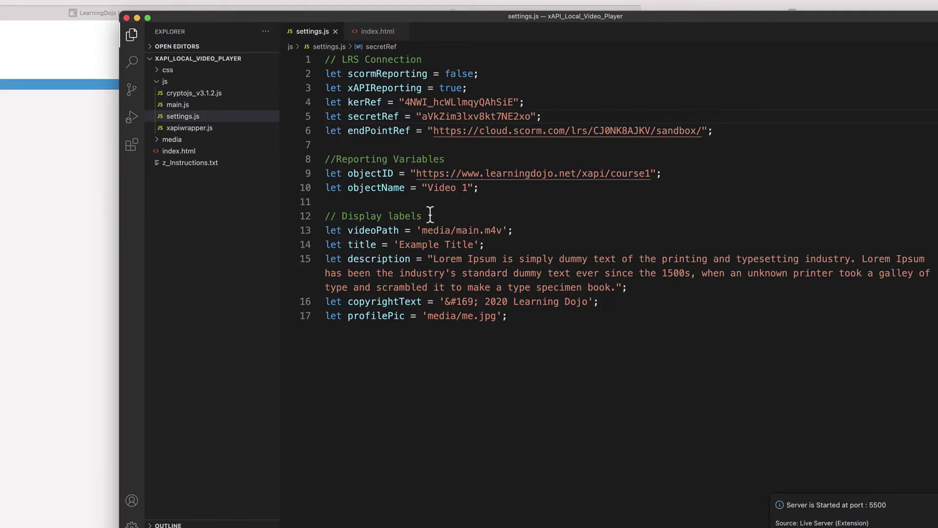
pyautogui.moveTo(429, 187); pyautogui.dragTo(470, 187)
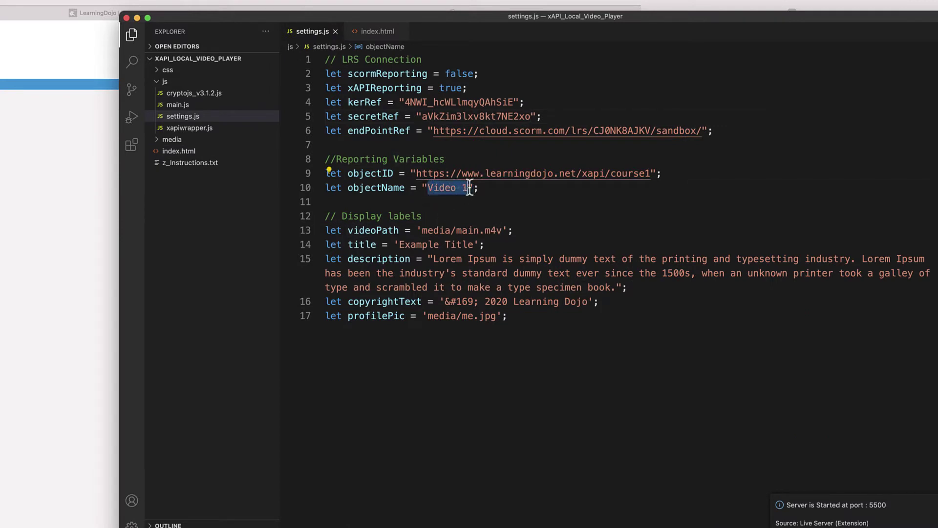
pyautogui.moveTo(457, 230); pyautogui.dragTo(499, 230)
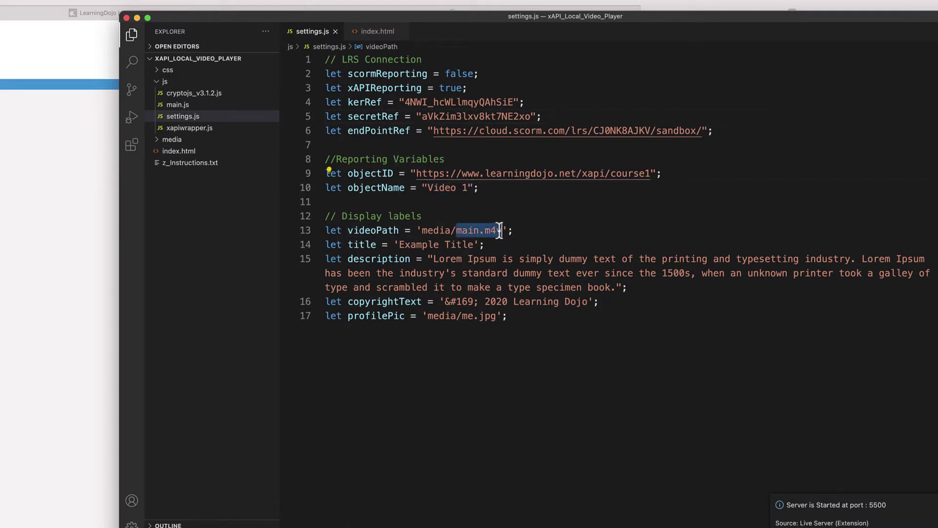
pyautogui.press('super+Tab')
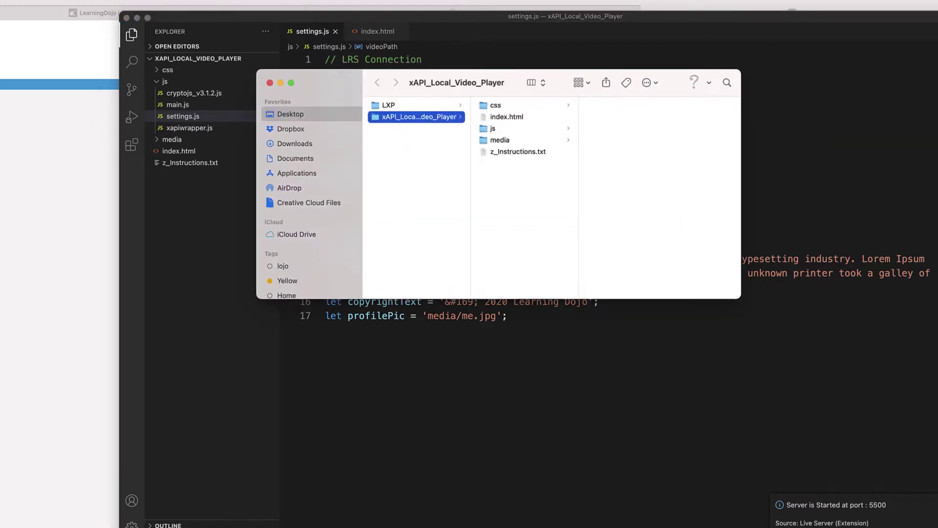
# Preview the 24.6 MB main.m4v in the media folder and move Finder to the upper right
pyautogui.click(512, 140)
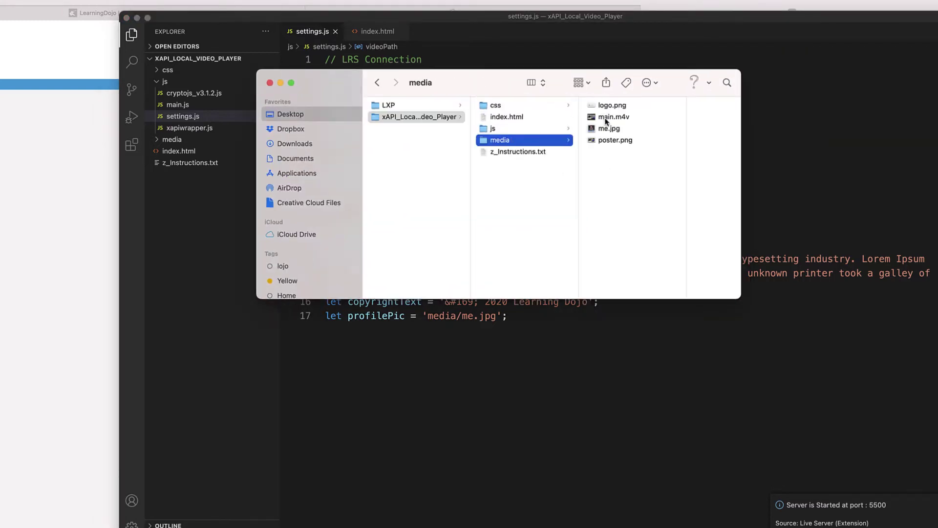
pyautogui.click(606, 119)
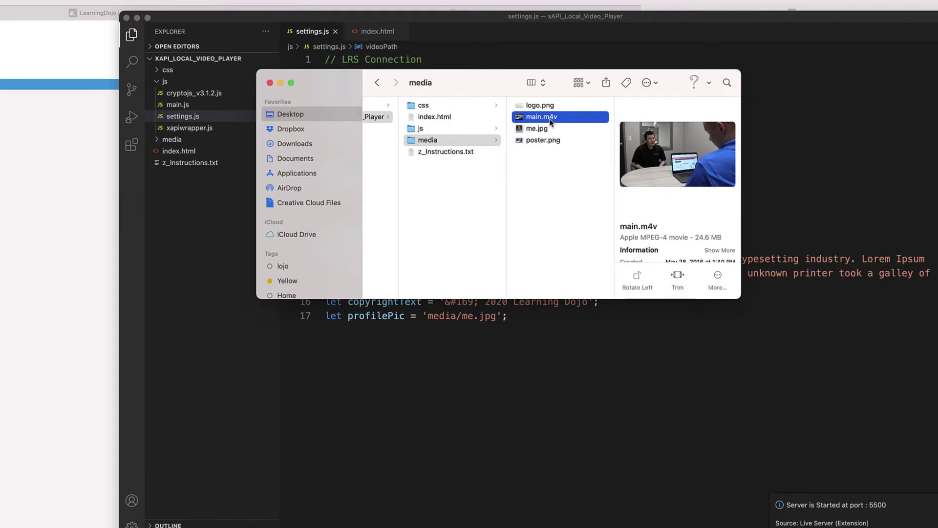
pyautogui.moveTo(505, 86); pyautogui.dragTo(786, 57)
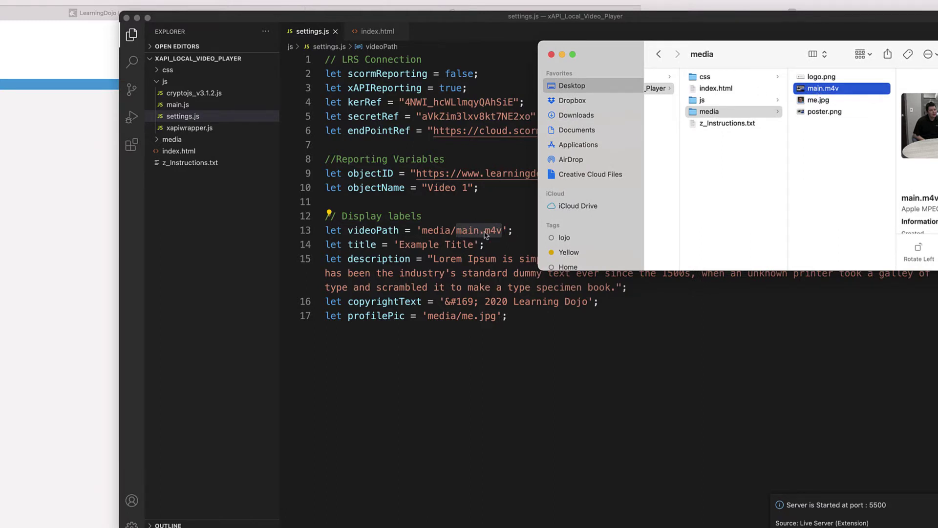
# Select the Example Title value on line 14 and compare it with the Safari preview
pyautogui.click(467, 246)
pyautogui.moveTo(473, 245); pyautogui.dragTo(400, 245)
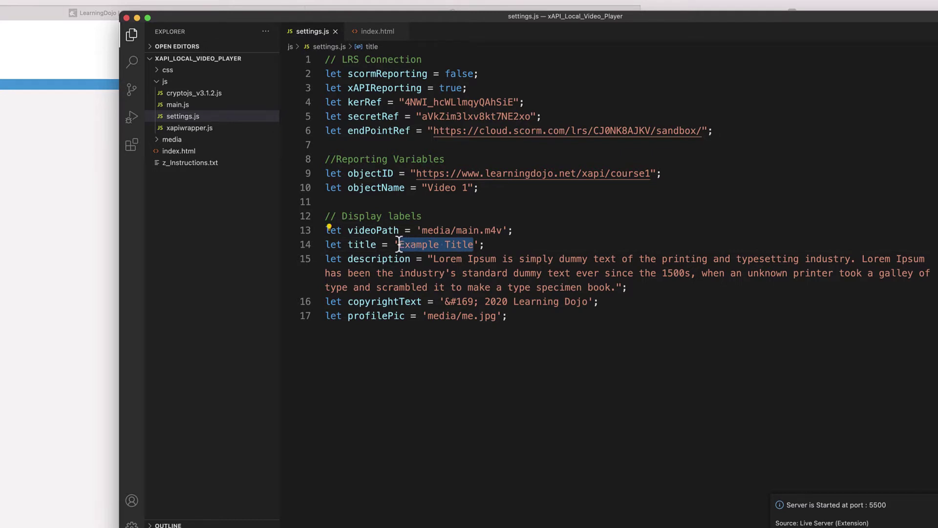
pyautogui.click(82, 249)
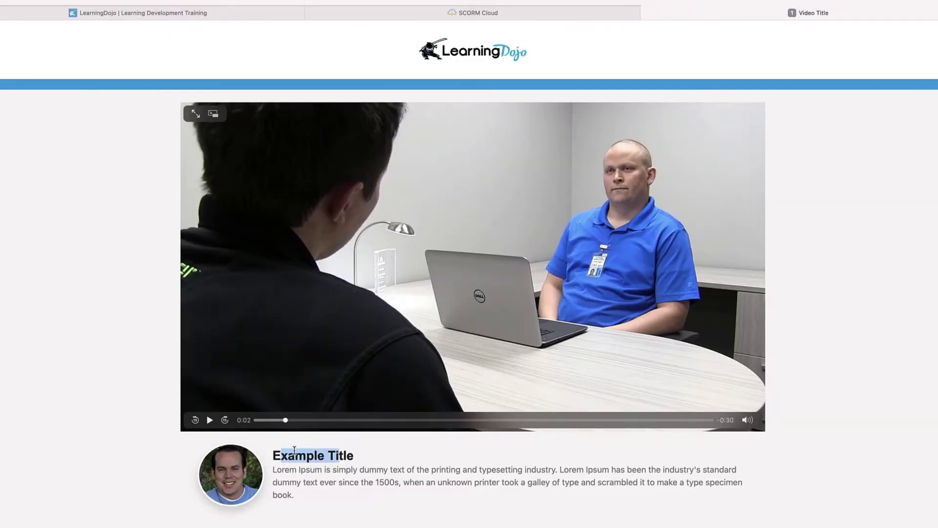
pyautogui.press('super+Tab')
# Highlight the description, Learning Dojo copyright and 'me' profile picture values, then check the preview
pyautogui.moveTo(434, 260); pyautogui.dragTo(572, 276)
pyautogui.moveTo(513, 302); pyautogui.dragTo(576, 301)
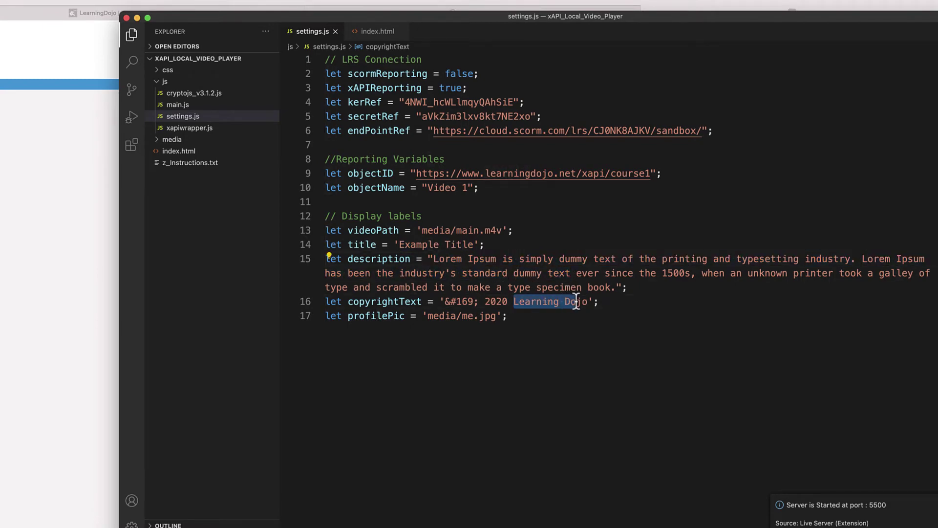
pyautogui.click(478, 316)
pyautogui.doubleClick(464, 316)
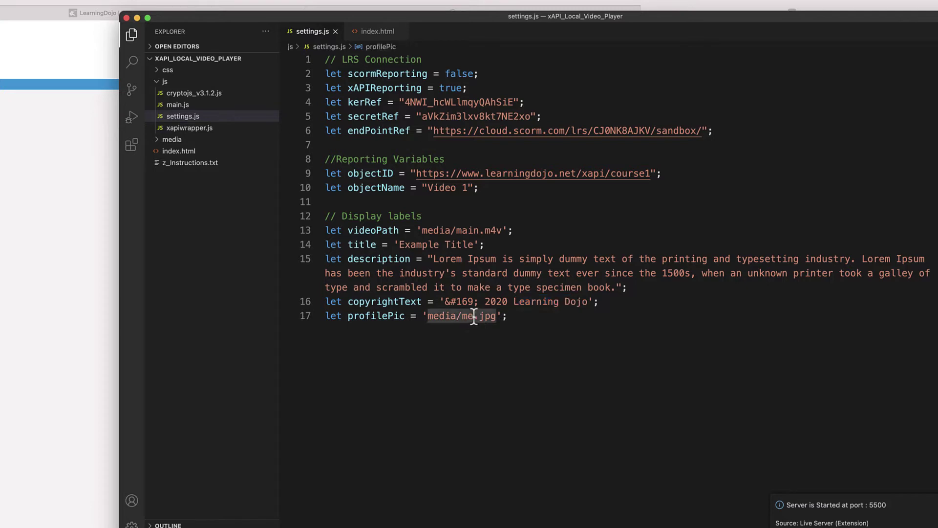
pyautogui.click(99, 218)
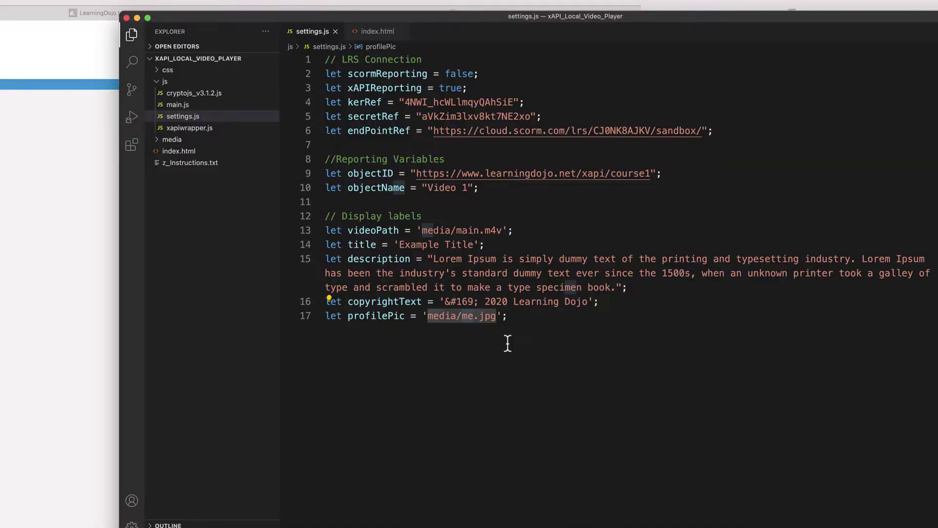
# Examine the objectID URL on line 9, highlighting its domain and its start
pyautogui.doubleClick(413, 173)
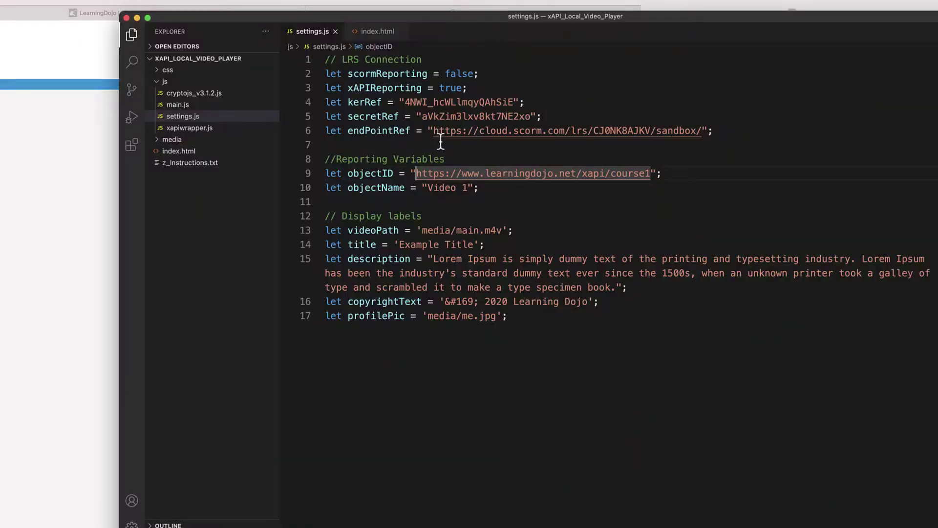
pyautogui.moveTo(497, 168); pyautogui.dragTo(568, 169)
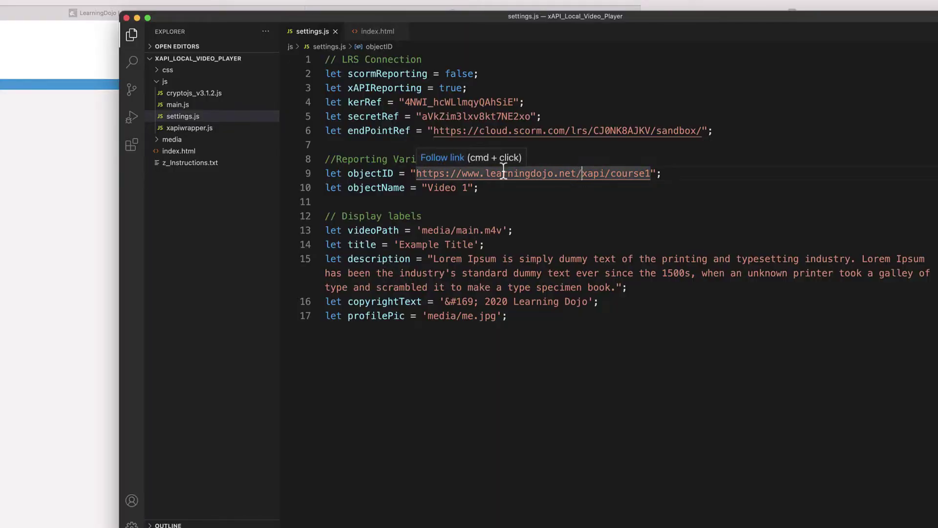
pyautogui.moveTo(415, 173); pyautogui.dragTo(651, 176)
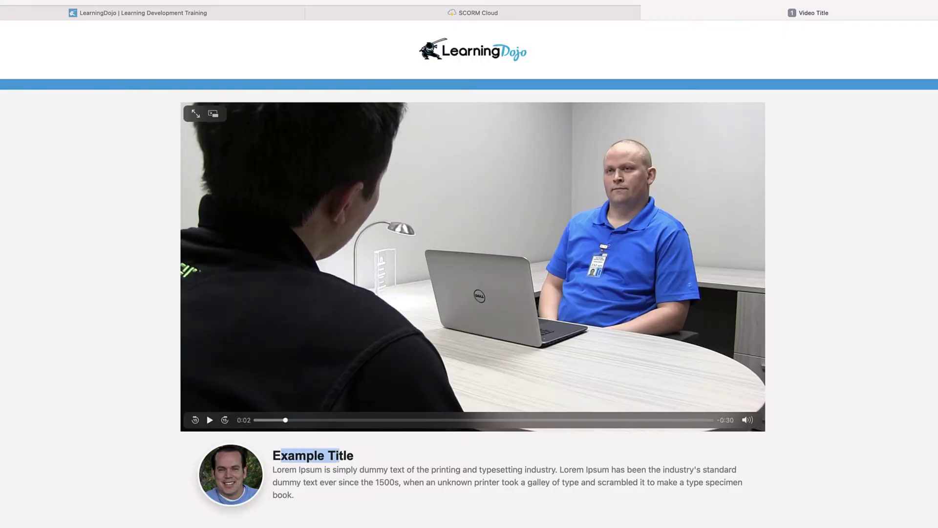
# Preview logo.png, poster.png at full size and me.jpg in Finder, then return to settings.js
pyautogui.press('super+Tab')
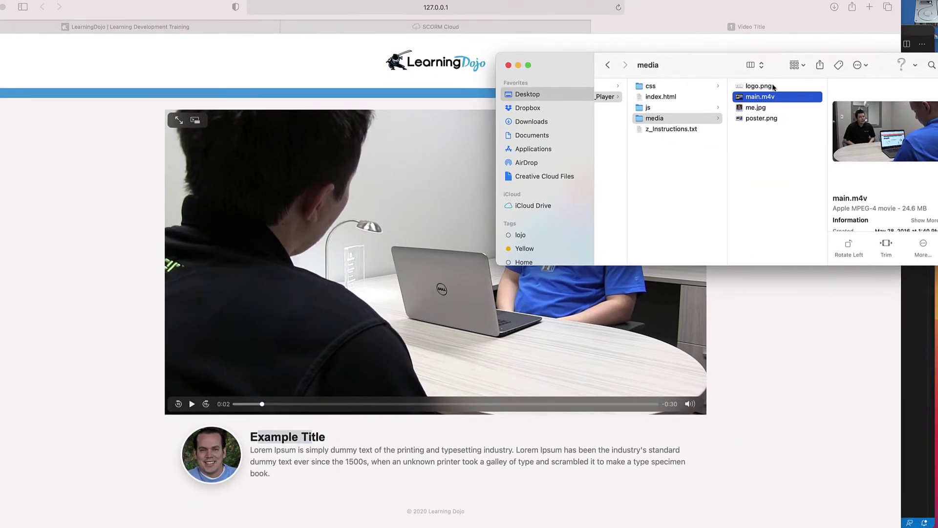
pyautogui.click(765, 88)
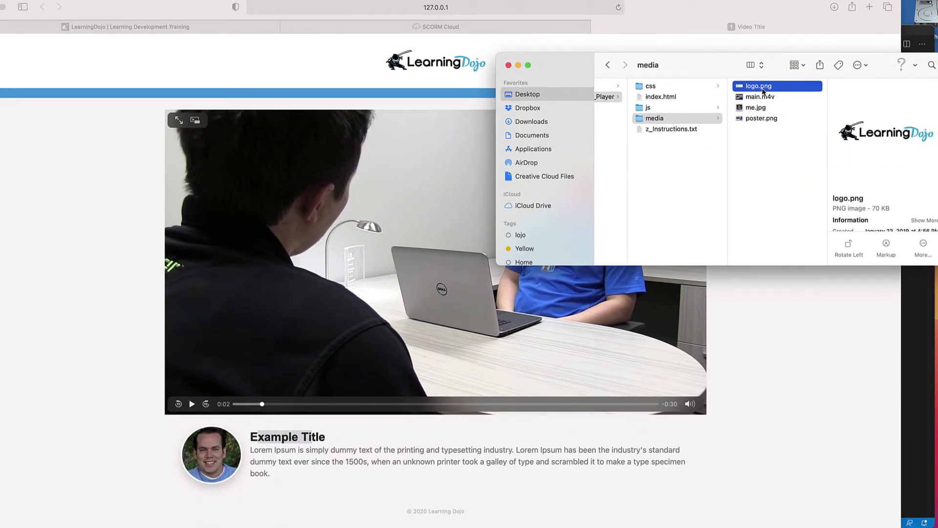
pyautogui.click(776, 122)
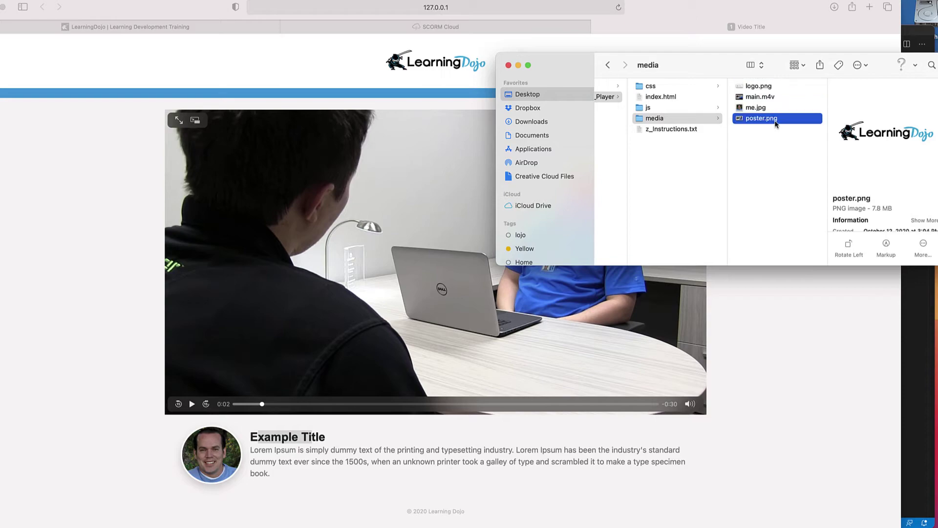
pyautogui.press('space')
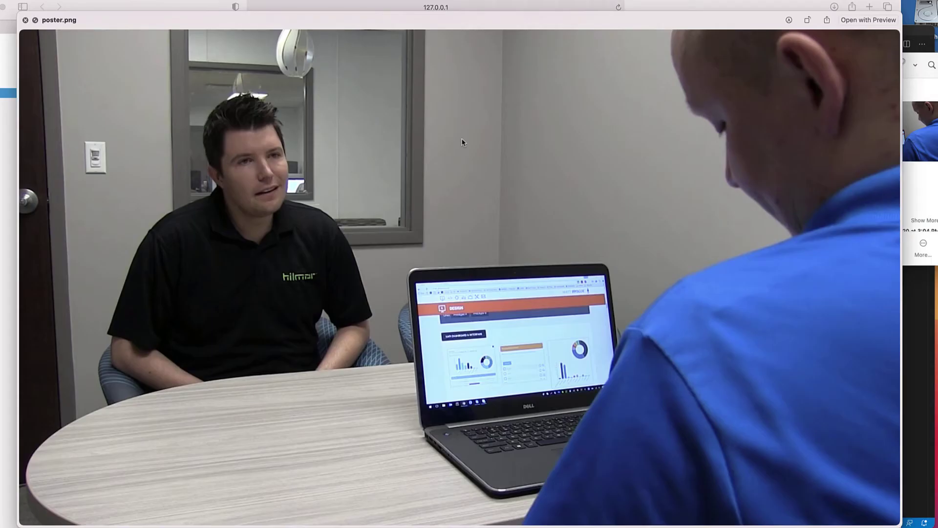
pyautogui.press('space')
pyautogui.click(778, 108)
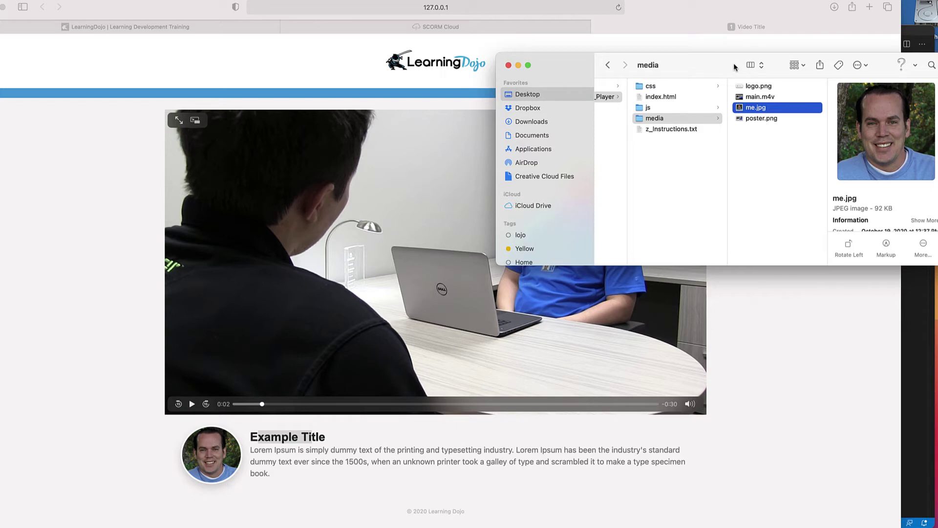
pyautogui.click(916, 335)
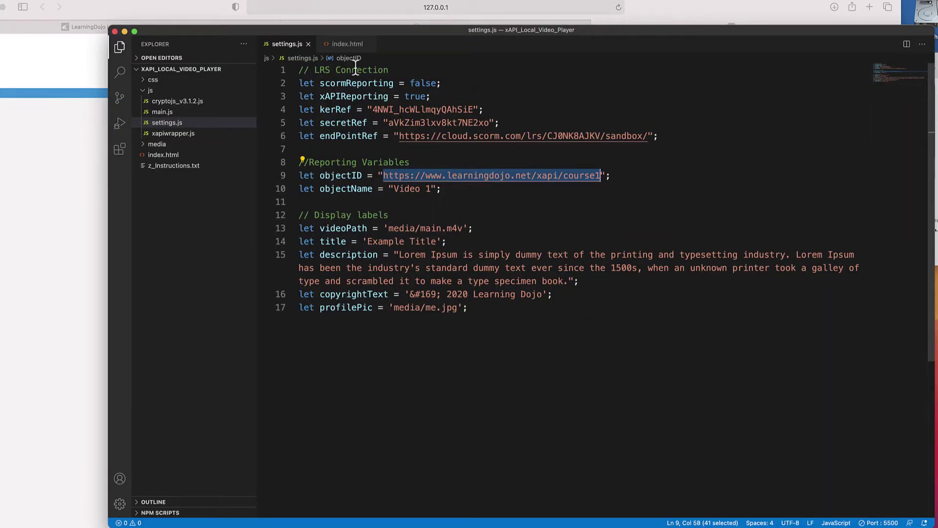
# Find and select the barSeperator class on line 54 of index.html
pyautogui.click(348, 44)
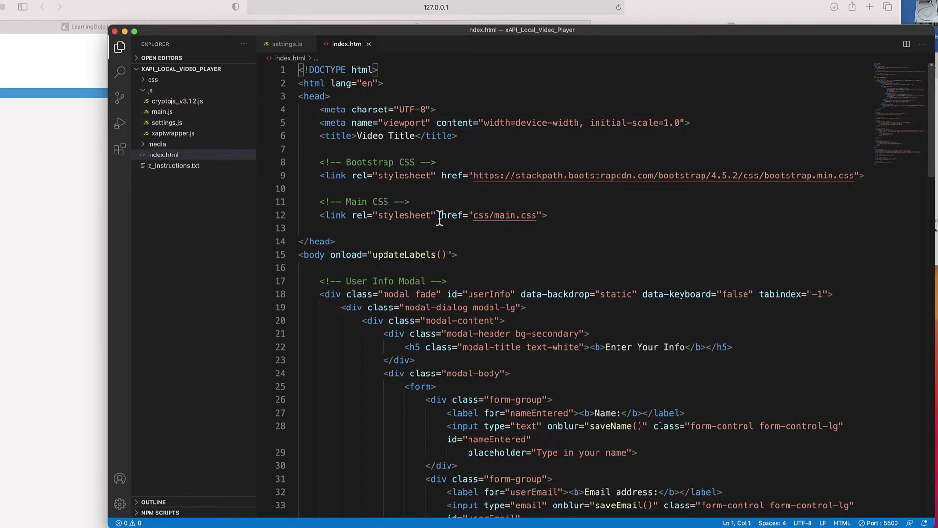
pyautogui.scroll(-5, 442, 225)
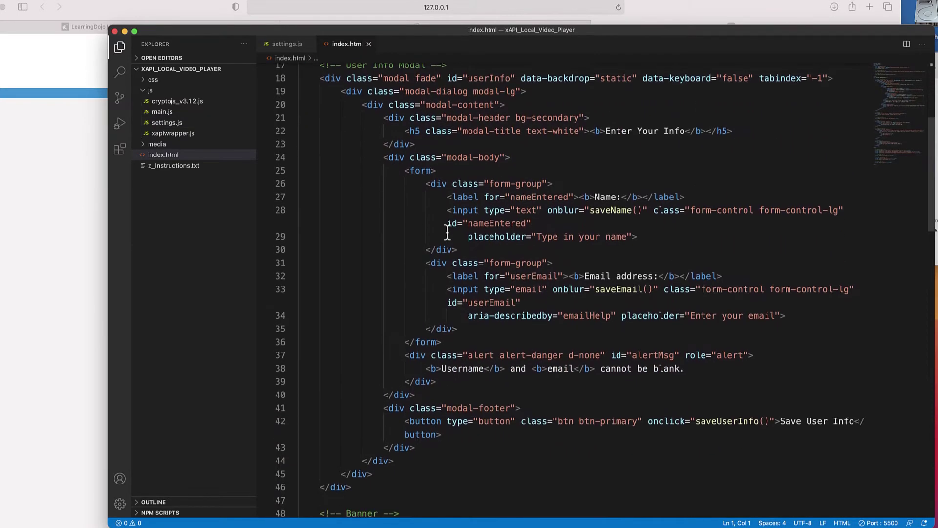
pyautogui.scroll(-1, 448, 232)
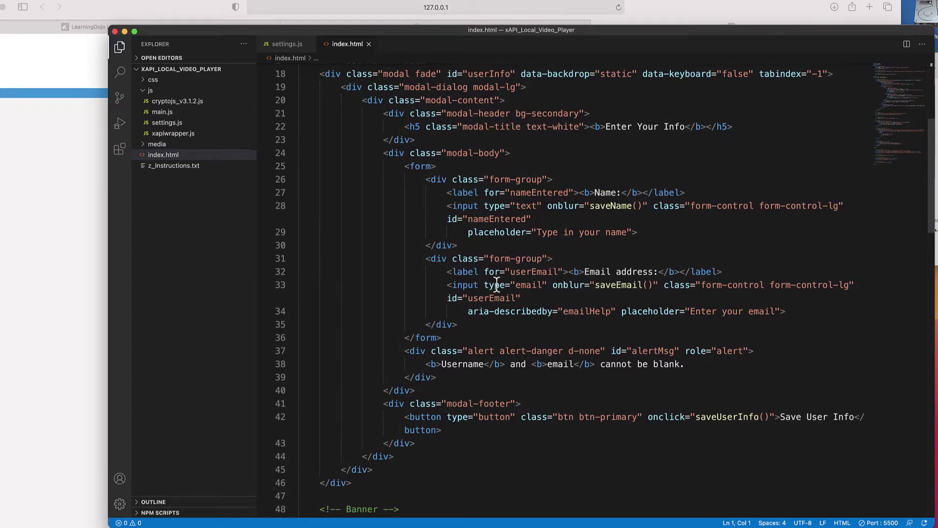
pyautogui.scroll(2, 503, 285)
pyautogui.scroll(-2, 596, 251)
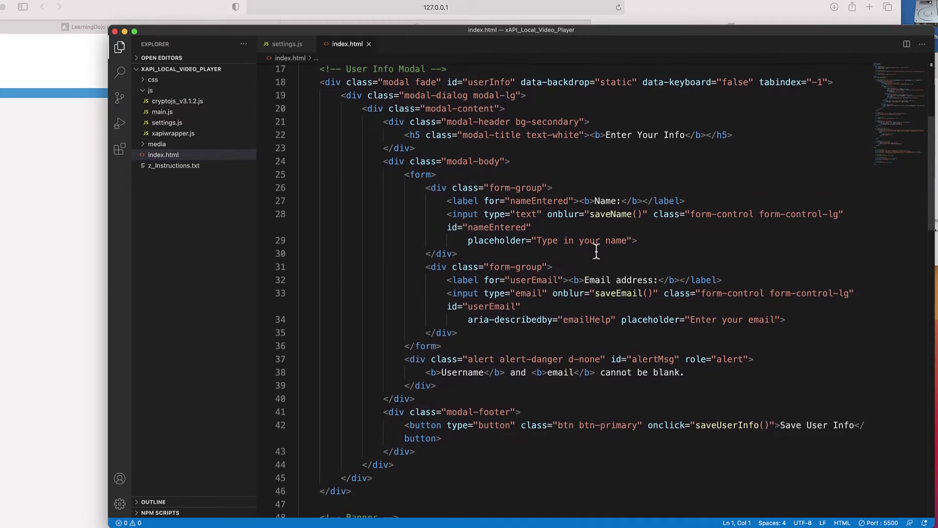
pyautogui.scroll(-12, 650, 245)
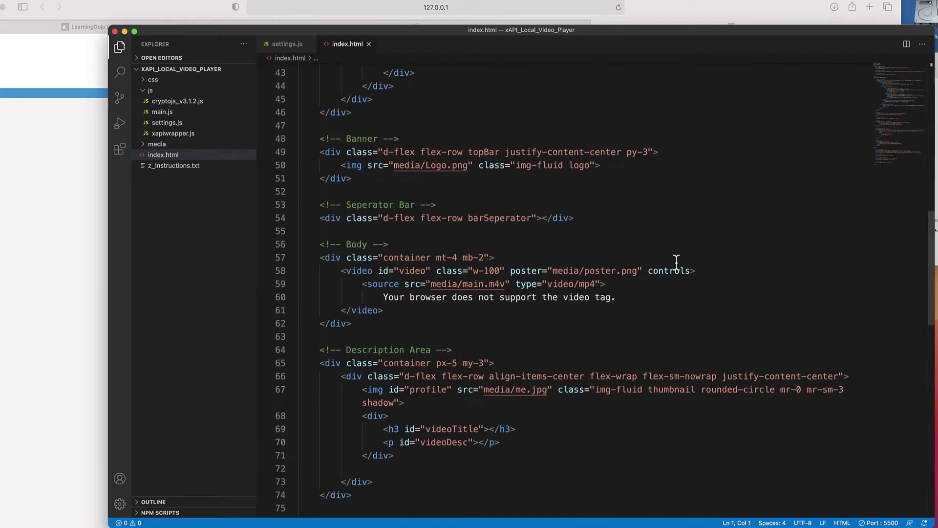
pyautogui.moveTo(380, 184); pyautogui.dragTo(540, 185)
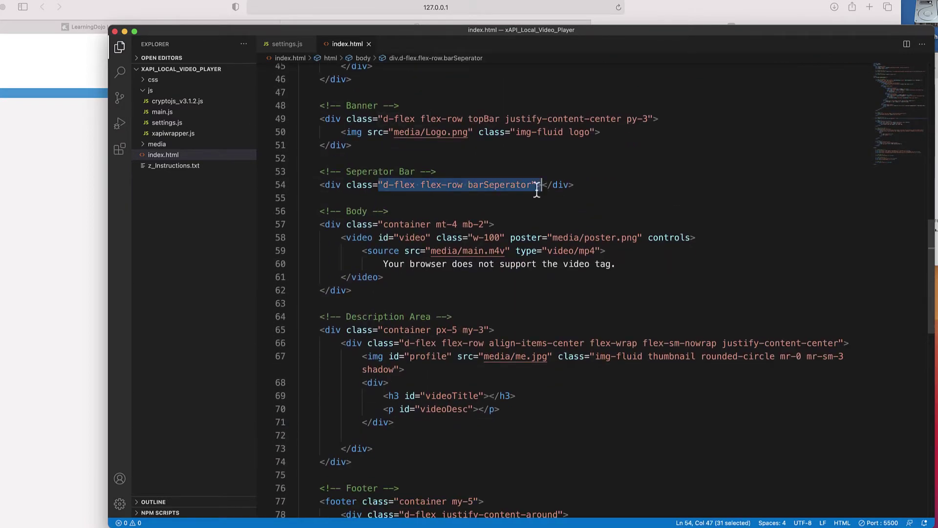
pyautogui.doubleClick(516, 186)
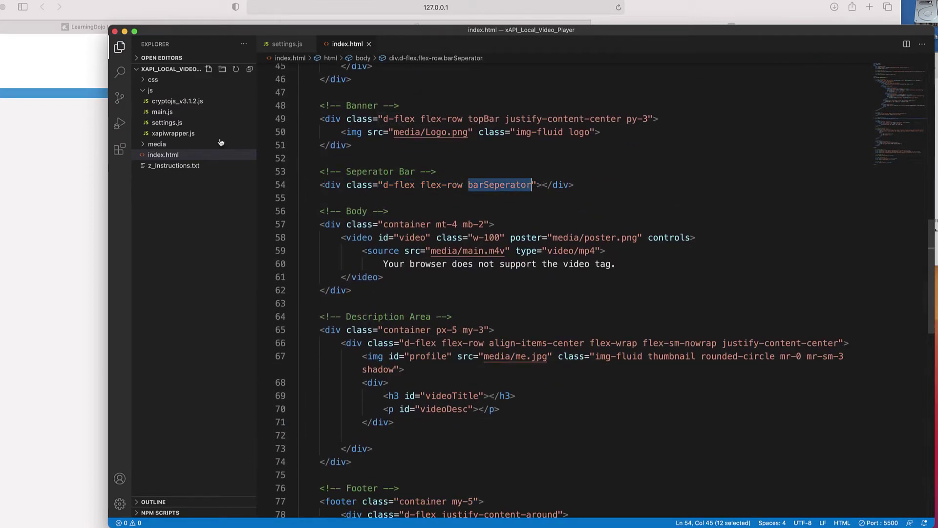
# Open css/main.css and locate the #16A1DE colour in the .barSeperator rule
pyautogui.click(166, 79)
pyautogui.click(171, 100)
pyautogui.click(170, 91)
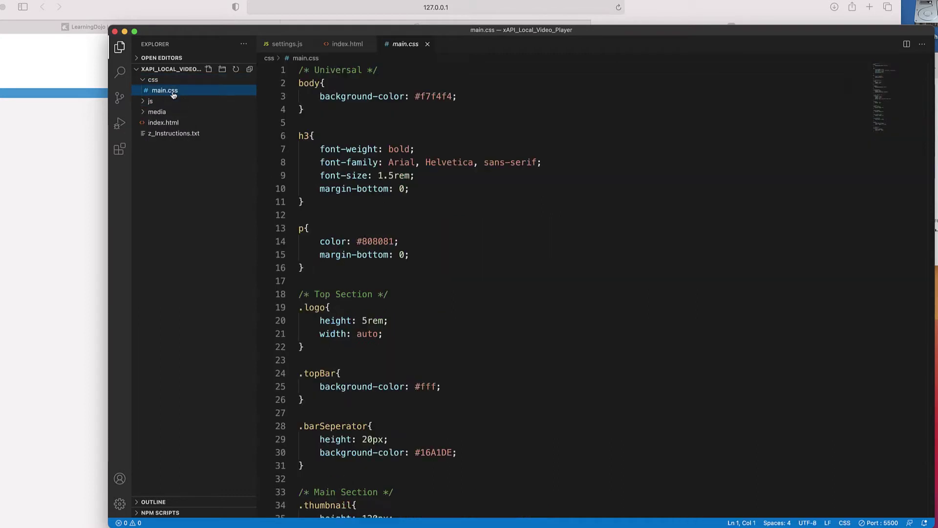
pyautogui.scroll(-4, 374, 161)
pyautogui.scroll(-2, 373, 163)
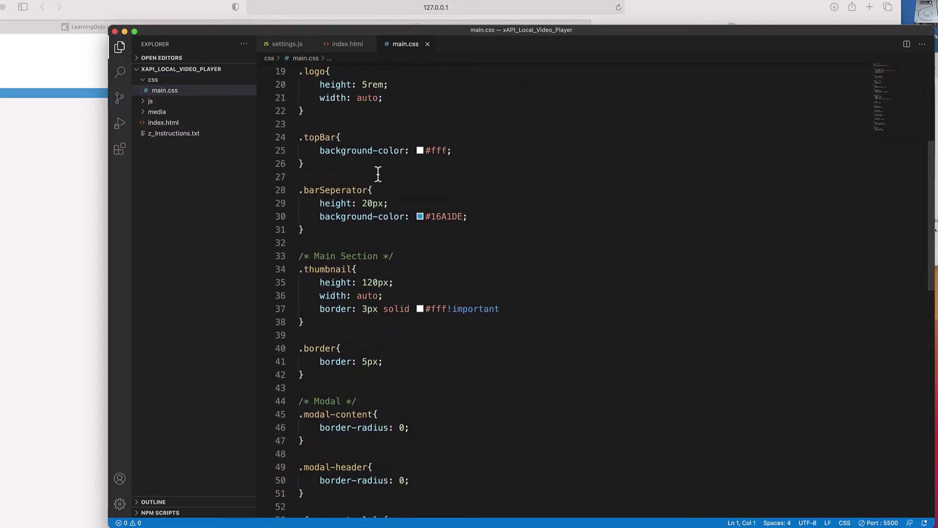
pyautogui.click(451, 218)
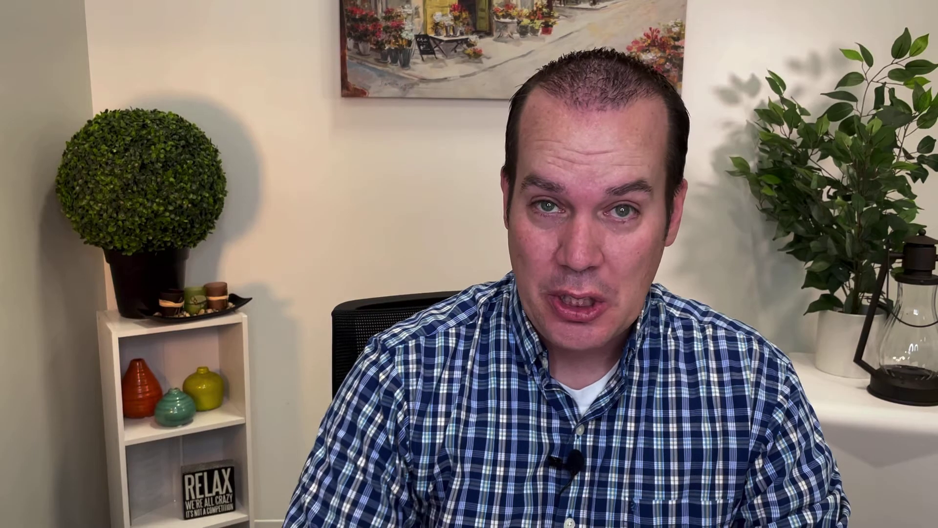